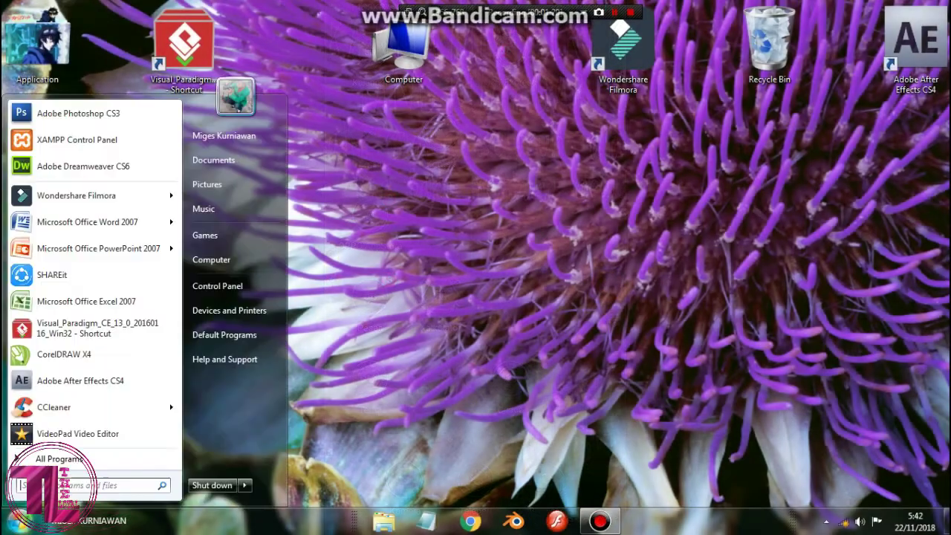
Open Microsoft Office Word 2007, enter "Daftar isi" as the first line, and left-align the following line
left_click(89, 219)
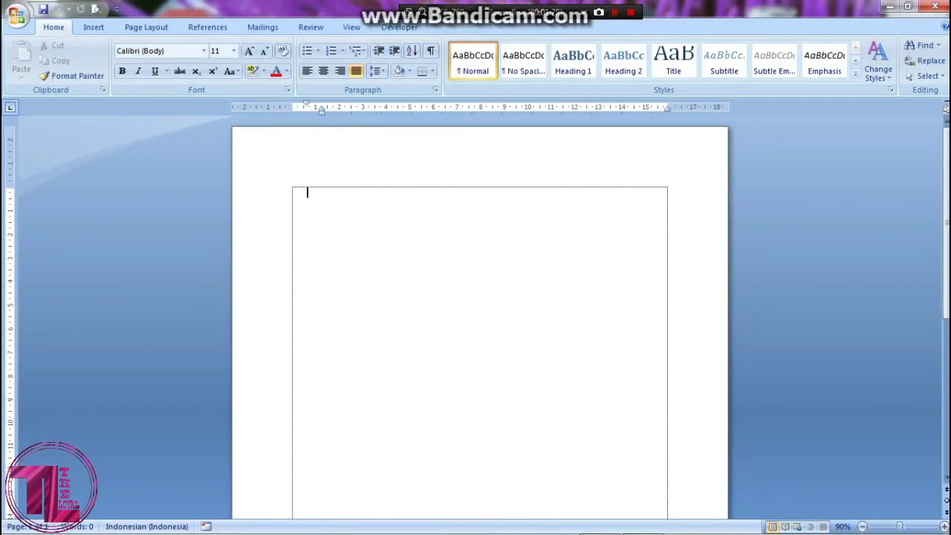
type("d")
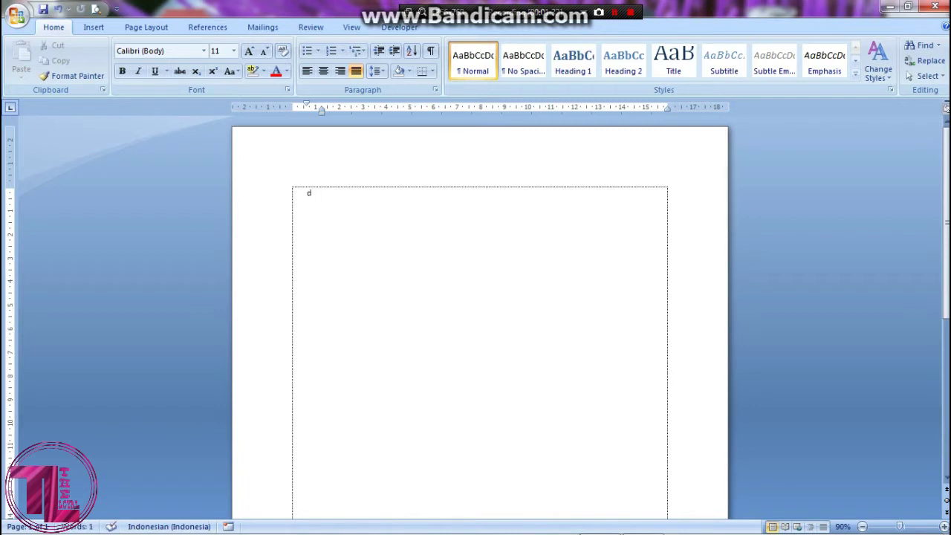
type("aftar isi")
key("Return")
key("ctrl+l")
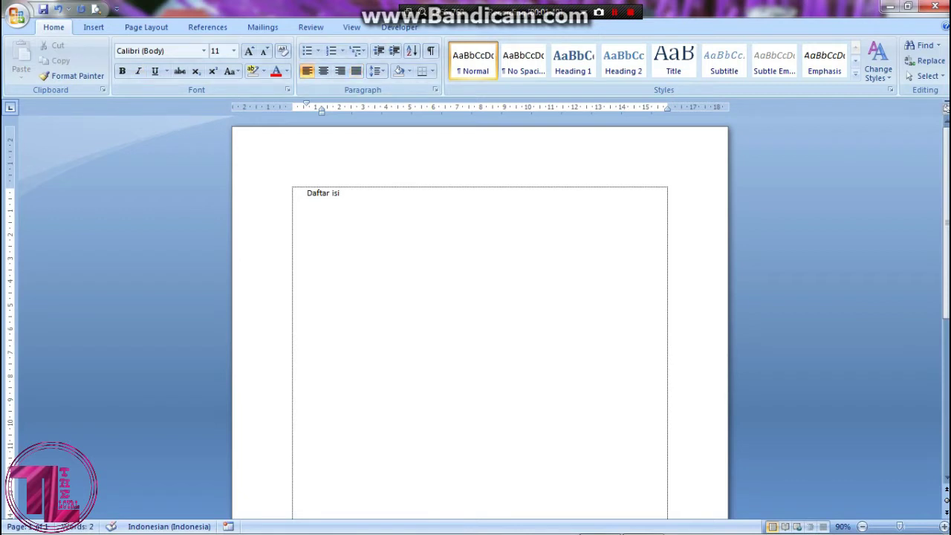
Add the lines "Kata pengantar" and "Daftar isi" below the first line
type("Kata pengantar")
key("Return")
type("daftar ")
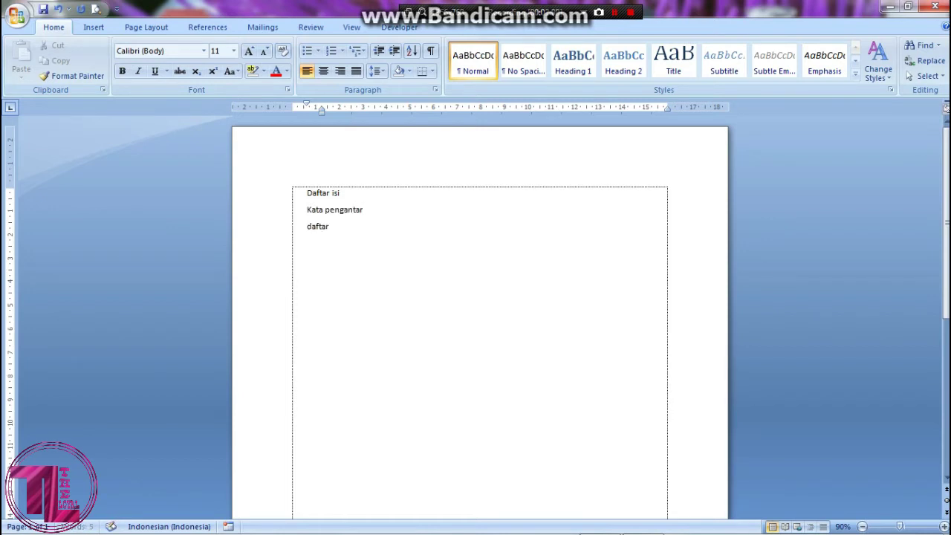
type("isi")
key("Return")
Add the chapter line "Bab I pendahuluan" below the second "Daftar isi"
type("Bab II")
key("BackSpace")
type("pe")
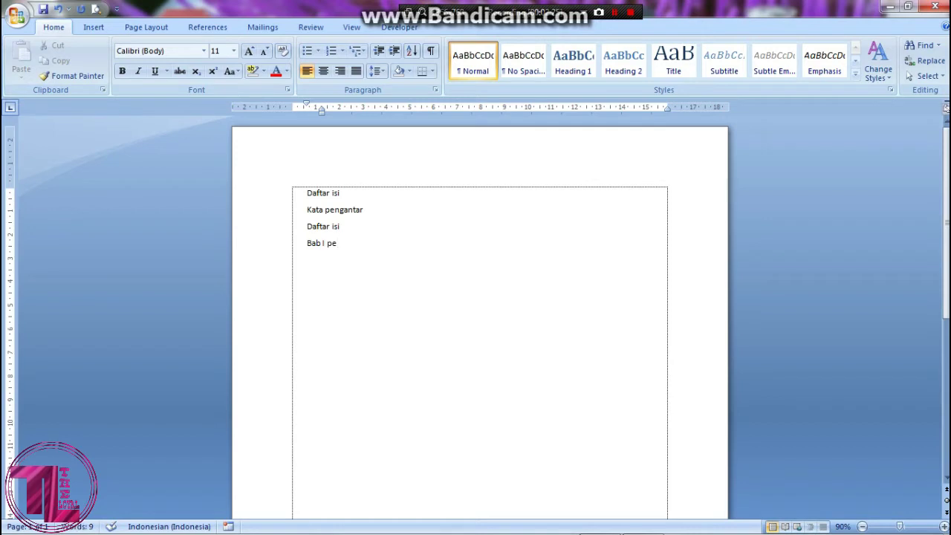
type("ndahulua")
type("n ")
Add the line "Latar belakang" under Bab I, correcting its spelling and spacing
type("latarbaelakang")
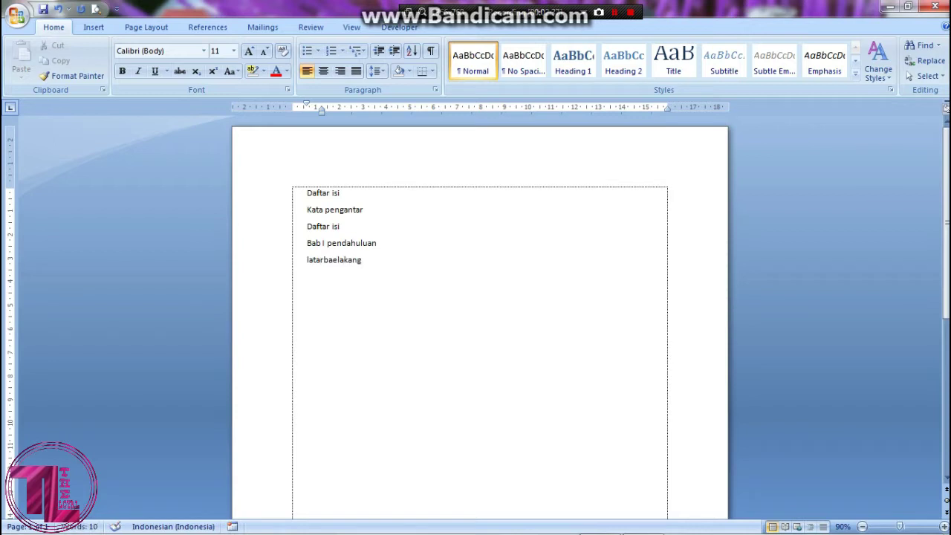
key("Left")
key("Left")
key("Left")
key("Left")
key("Left")
key("Left")
key("Left")
key("Left")
key("BackSpace")
key("Left")
key("Left")
key("Right")
key("Right")
key("Right")
key("Right")
key("Right")
key("Right")
key("Right")
key("Right")
Add the lines "Rumusan masalah" and "Tujuan penulisan" below "Latar belakang"
type("Rumusan ma")
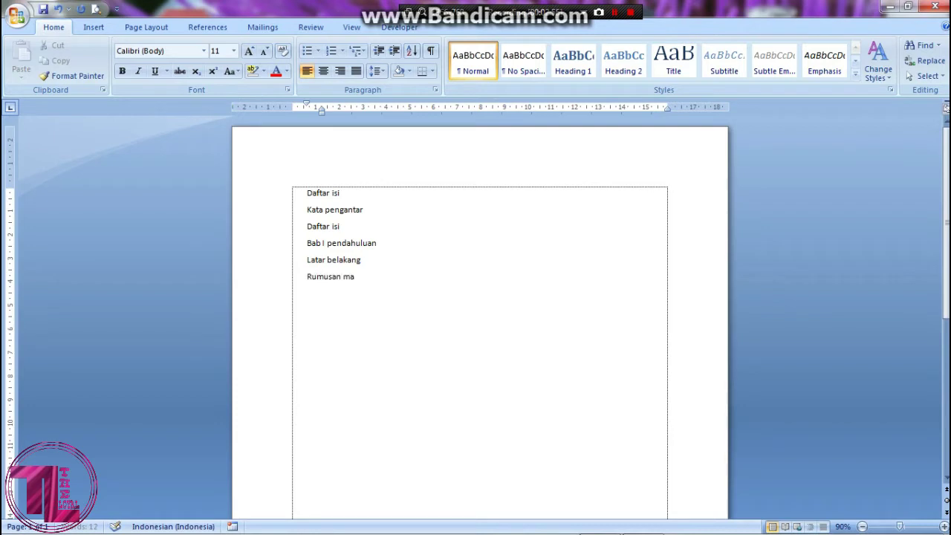
type("salah")
key("Return")
type("tujuan")
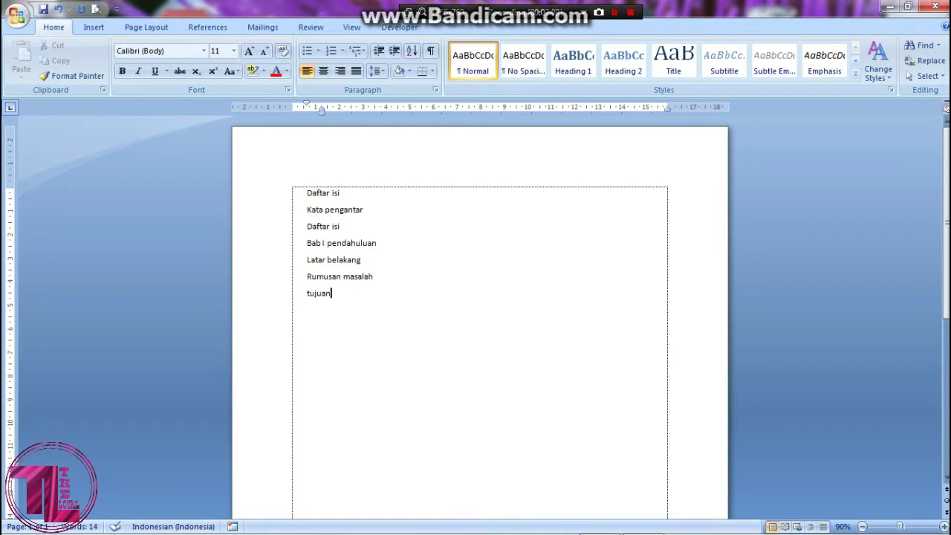
type(" penuli")
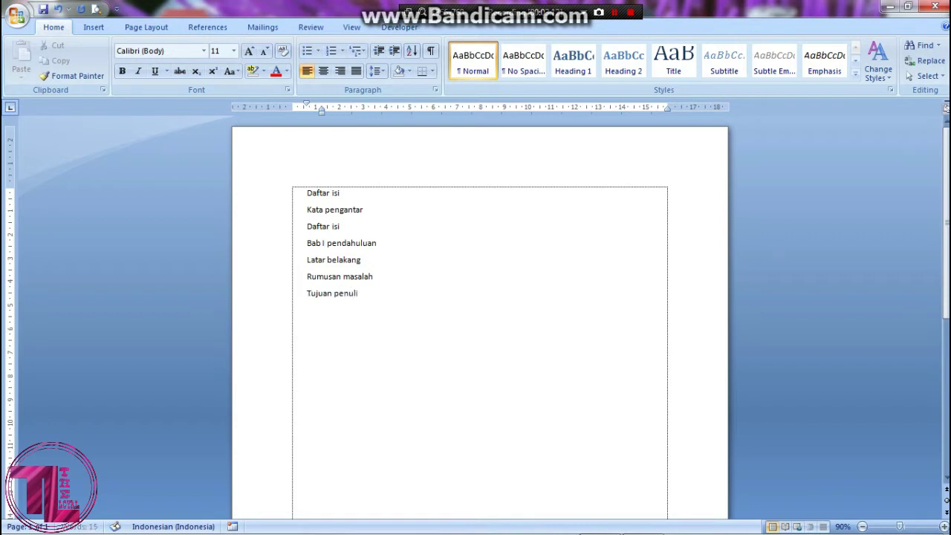
type("san")
key("Return")
Add the chapter line "Bab II pembahasan" and its entry "Cara membuat daftar isi"
type("bab II pembahsan")
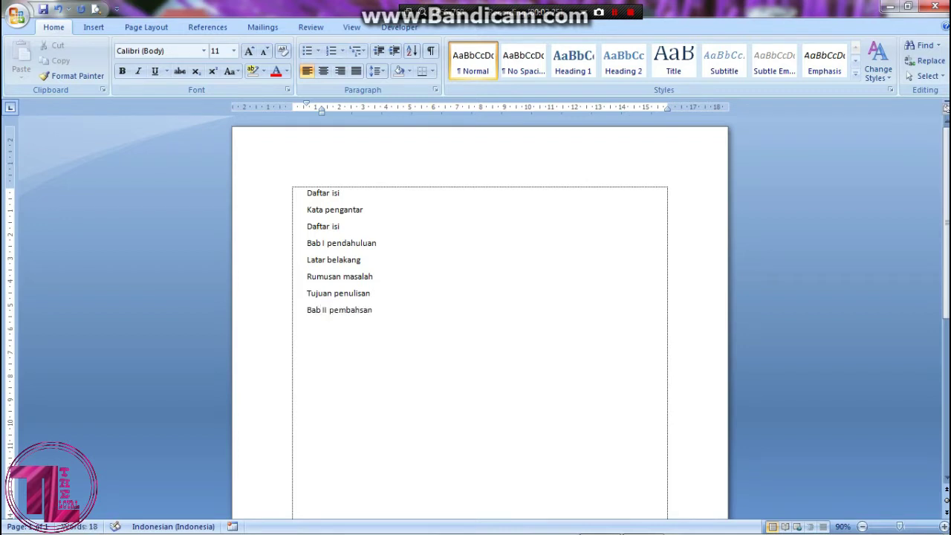
key("BackSpace")
key("BackSpace")
key("BackSpace")
type("asan")
key("Return")
type("Cara membuat daftar")
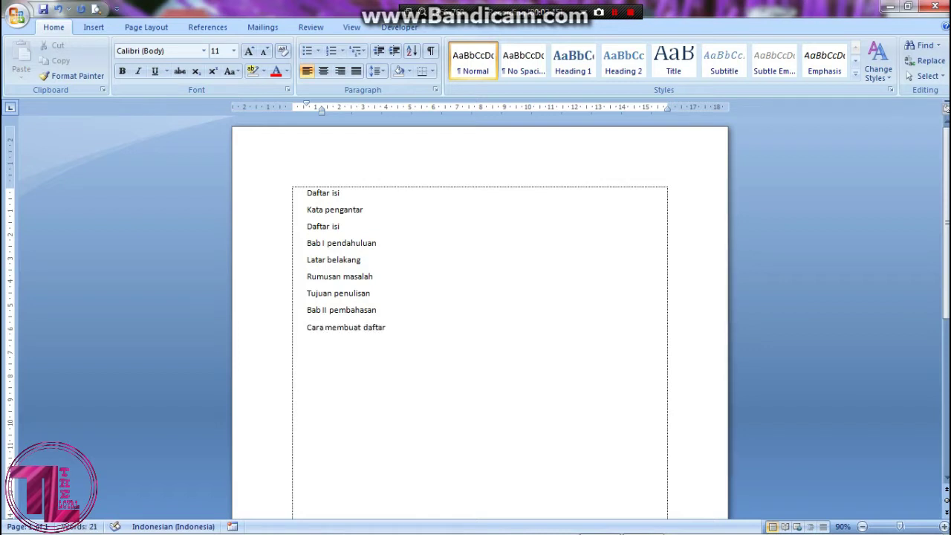
type(" isi")
Add the chapter line "Bab III penutup" below "Cara membuat daftar isi"
type("Bab I")
type("I")
type("I penutu")
type(" peni")
type("utup")
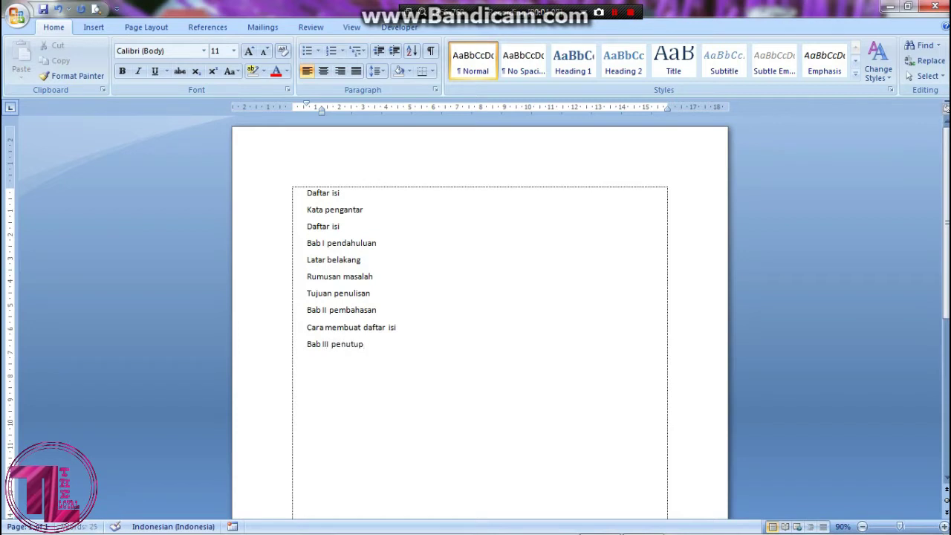
key("Return")
Add the entries "Kesimpulan" and "Saran" under Bab III
type("kesimpulan")
key("Return")
type("saran")
key("Return")
Add the final line "Daftar pustaka", correcting the first letter of its second word
type("daftar ")
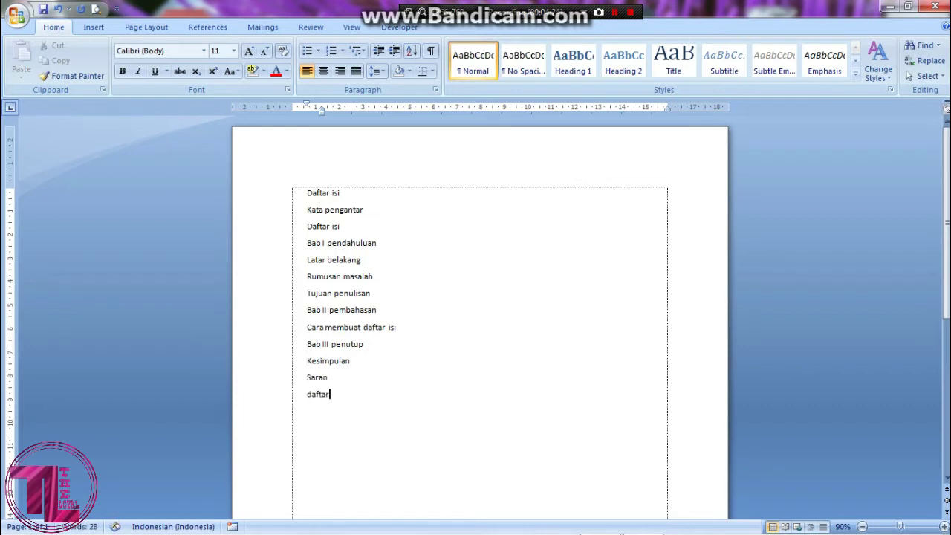
type("[ustaka")
left_click(334, 393)
key("BackSpace")
type("p")
Move the first-line indent of all the lines to the page's left margin
left_click_drag(307, 192, 362, 395)
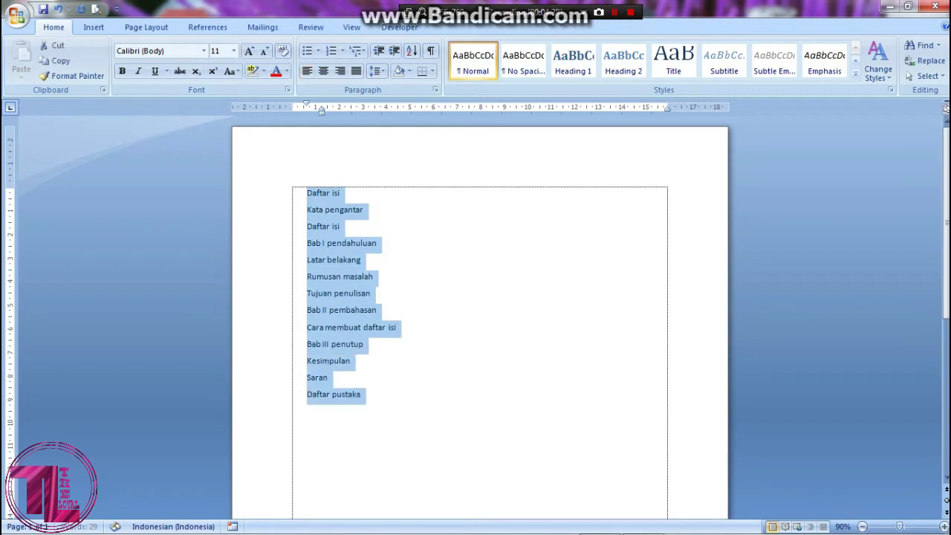
left_click(321, 110)
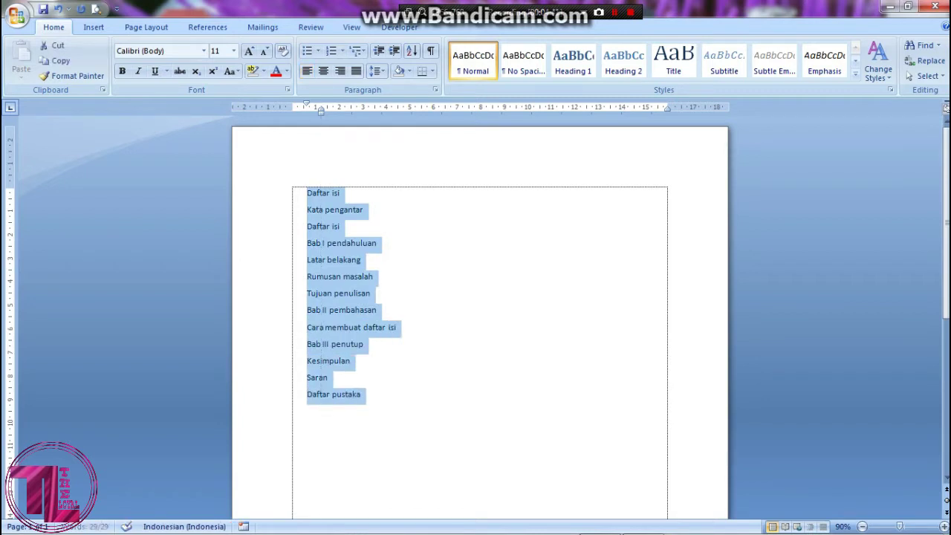
left_click_drag(306, 104, 291, 104)
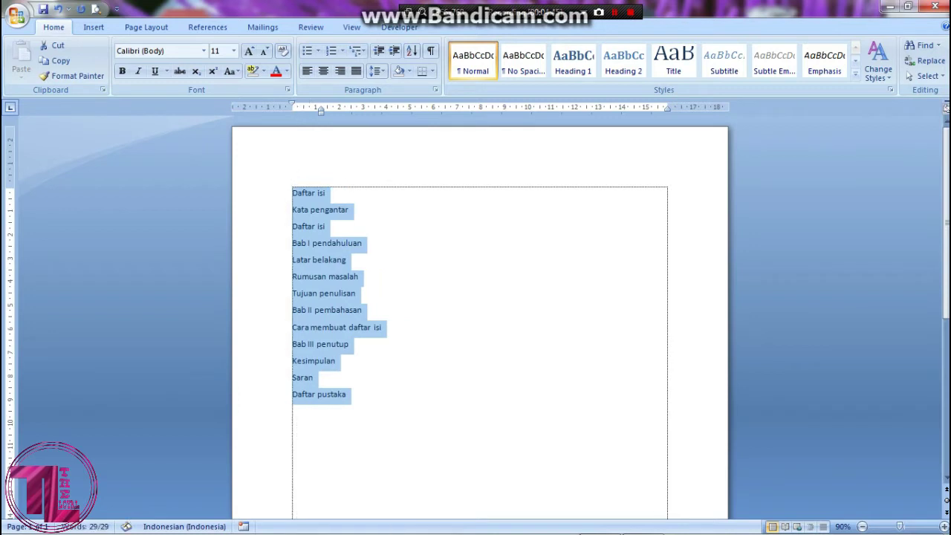
left_click(349, 209)
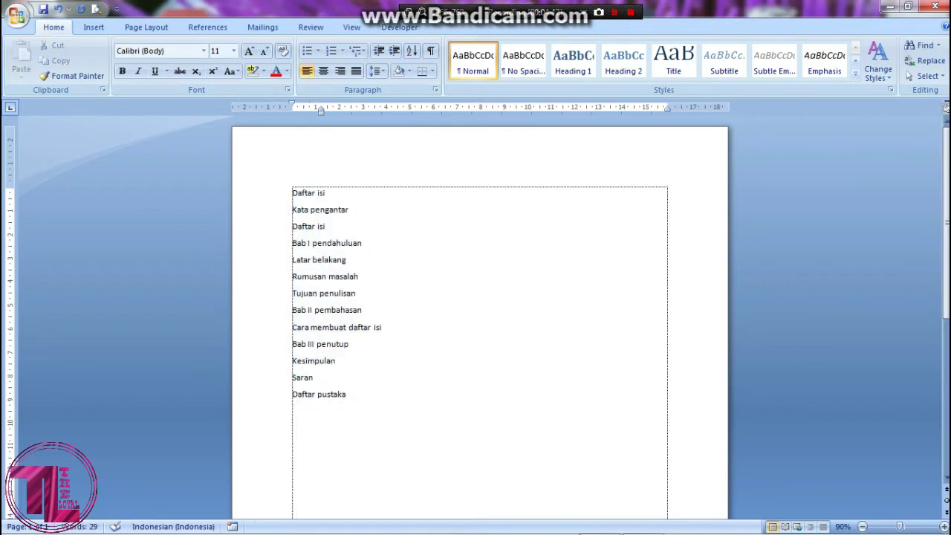
Change the title line "Daftar isi" to uppercase
left_click(292, 193)
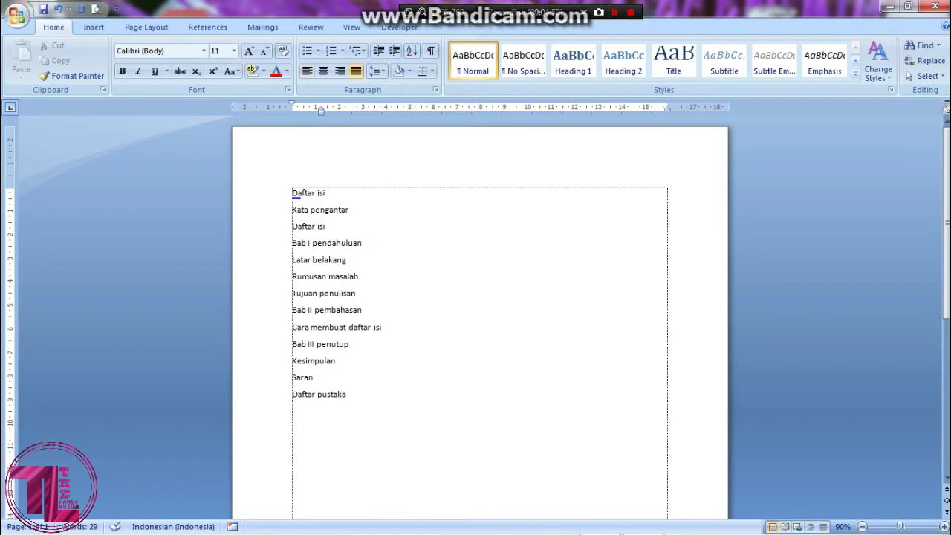
left_click_drag(291, 193, 331, 194)
left_click(230, 72)
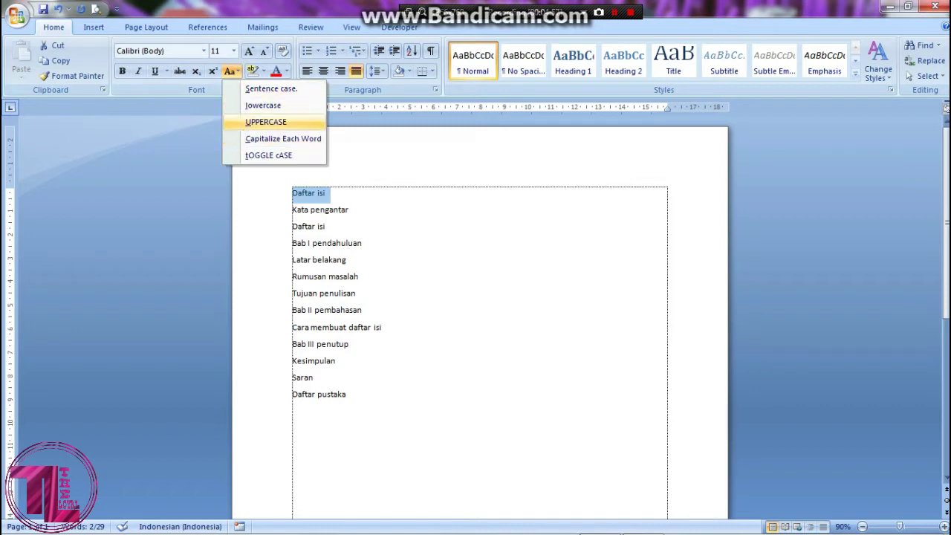
left_click(265, 122)
left_click(359, 276)
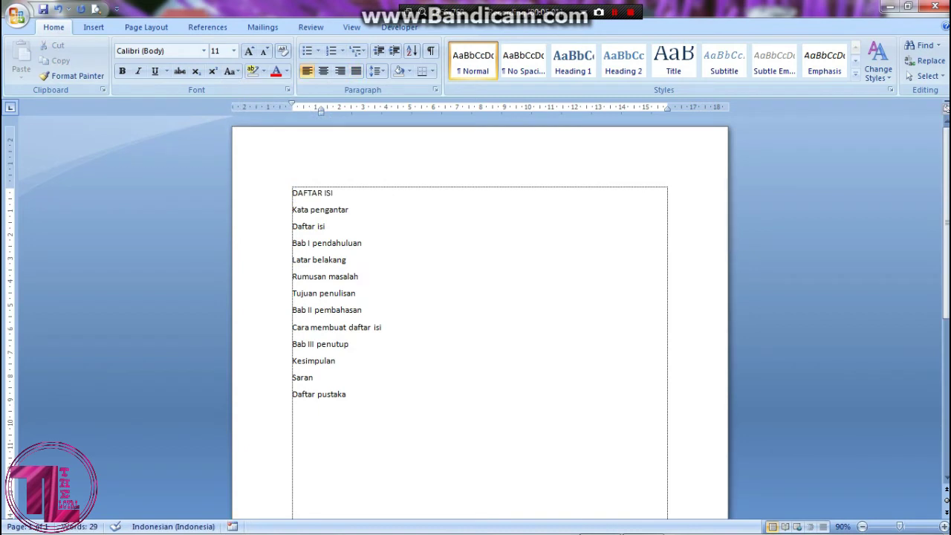
Set the font of the whole document to Times New Roman, size 12
key("ctrl+a")
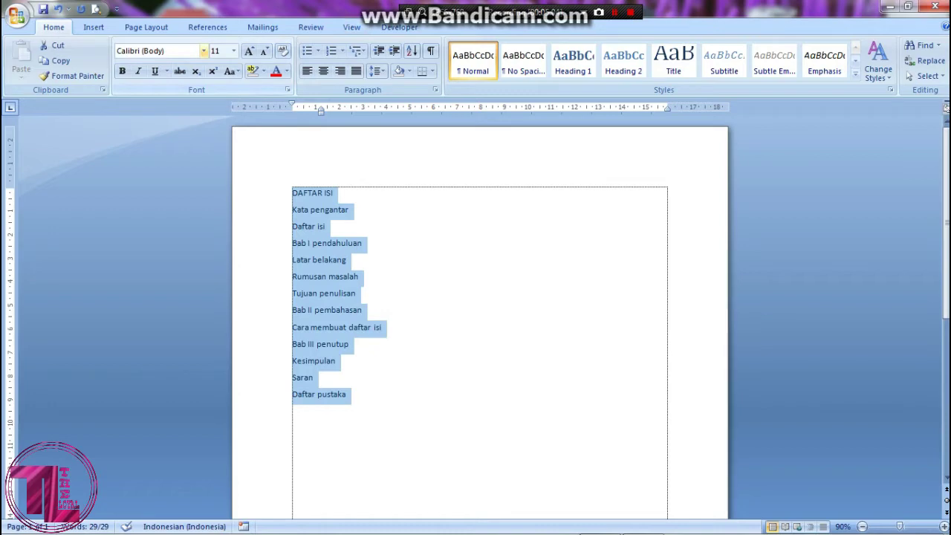
left_click(204, 50)
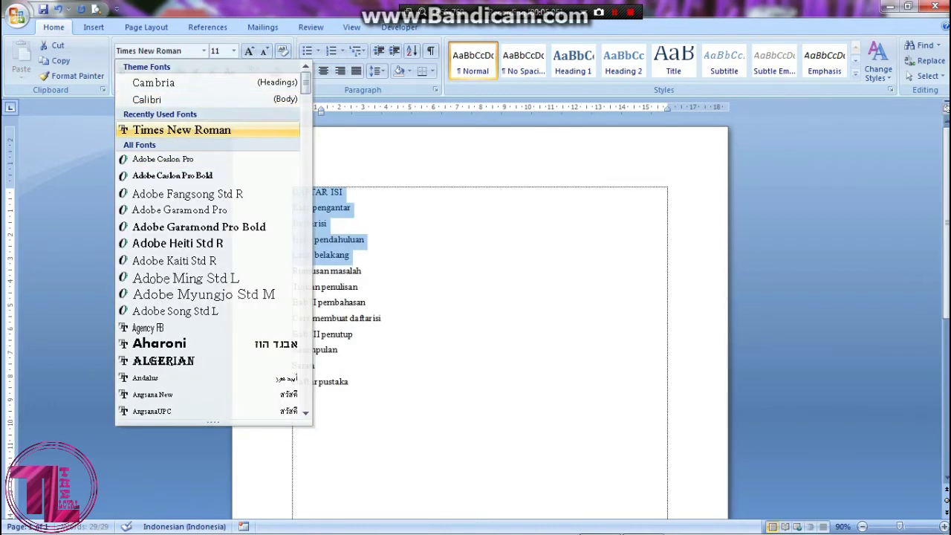
left_click(181, 129)
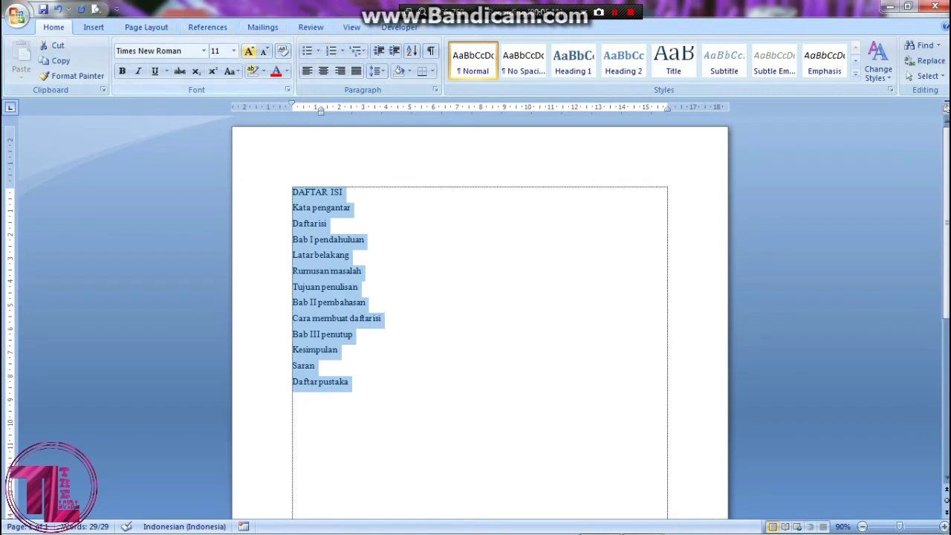
left_click(234, 51)
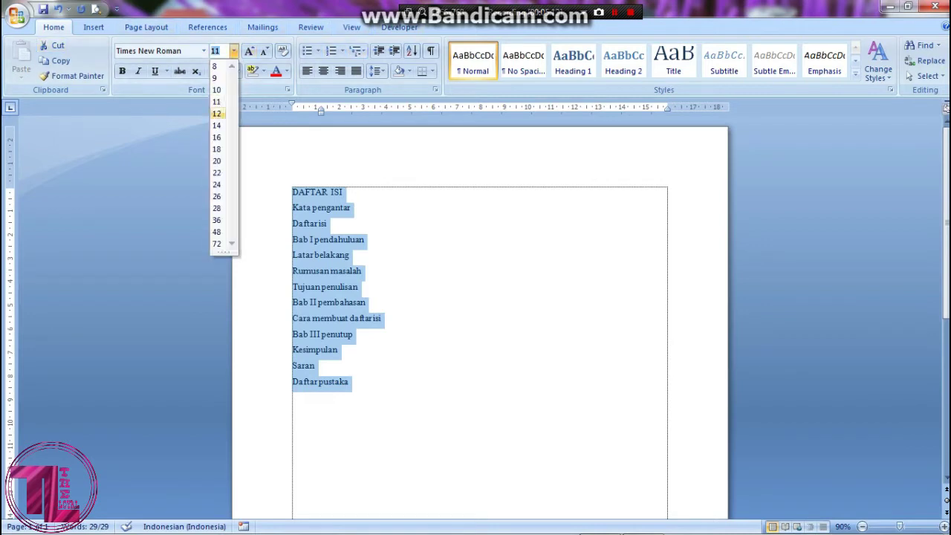
left_click(216, 114)
Centre the title "DAFTAR ISI" on the page
left_click(310, 210)
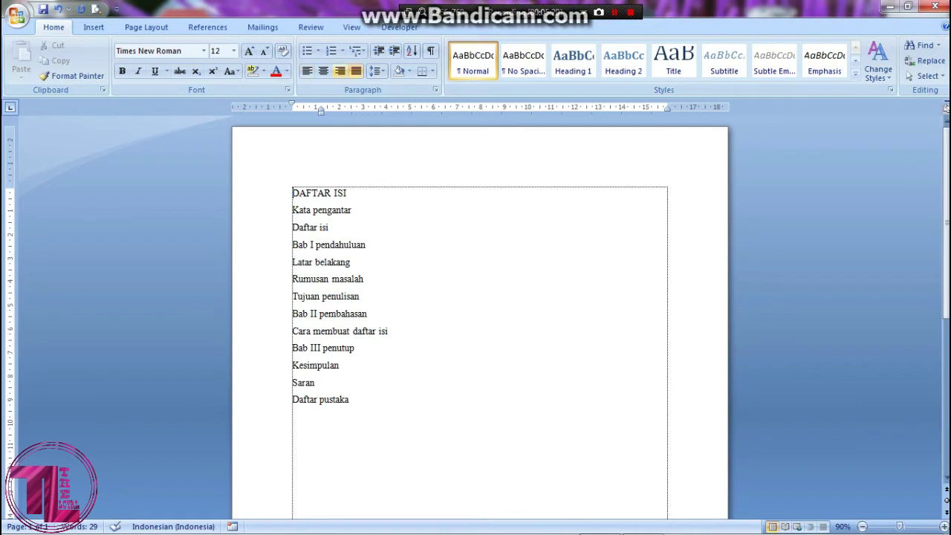
left_click(323, 71)
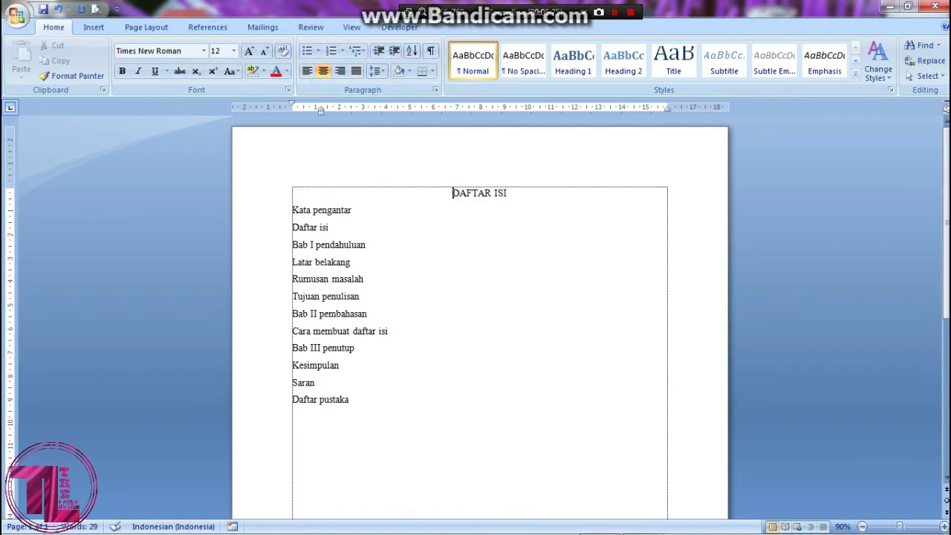
left_click(293, 211)
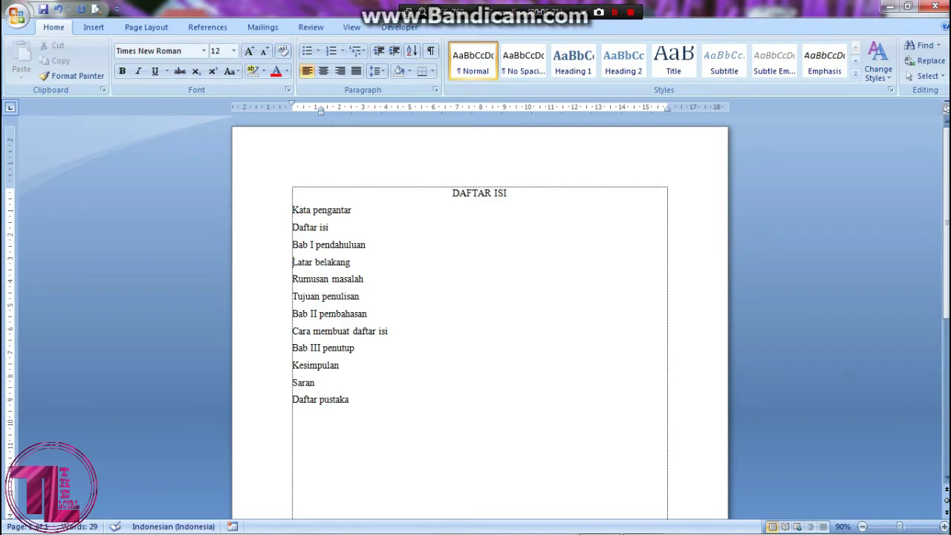
Number the lines from "Latar belakang" to "Tujuan penulisan" with a newly defined number format "1.1."
left_click_drag(292, 262, 361, 297)
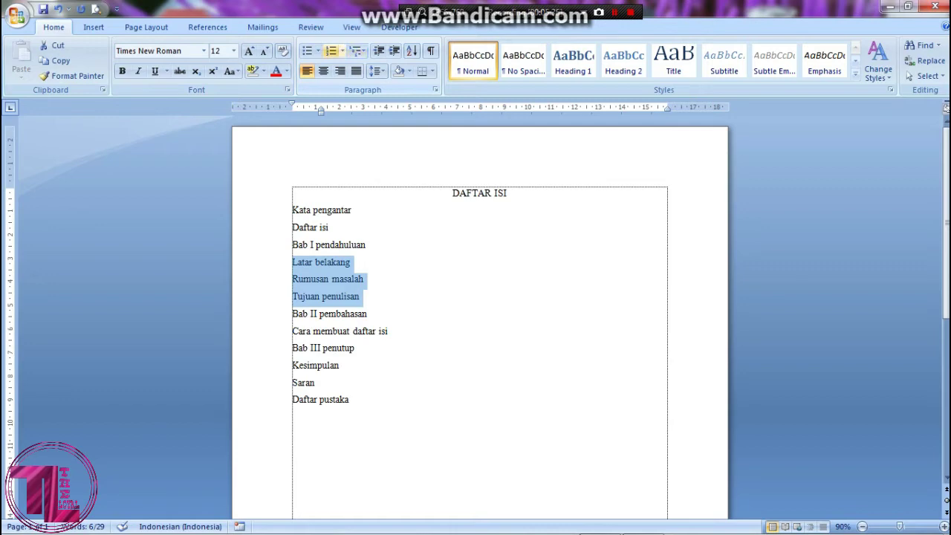
left_click(342, 50)
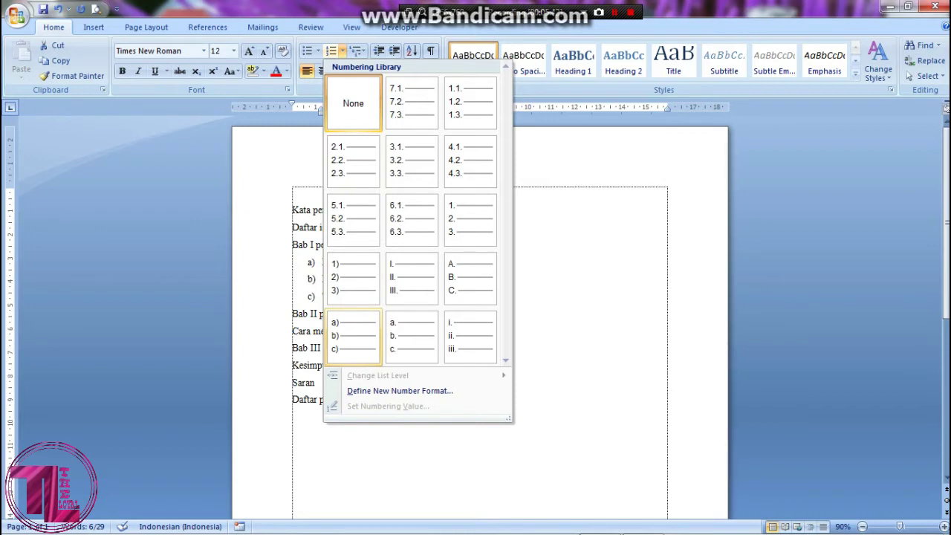
left_click(400, 390)
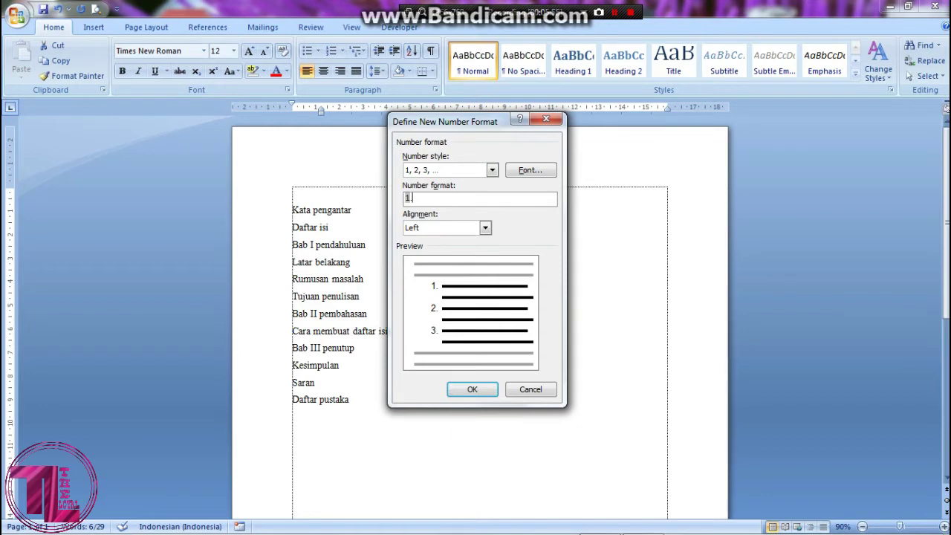
type("1.")
key("Return")
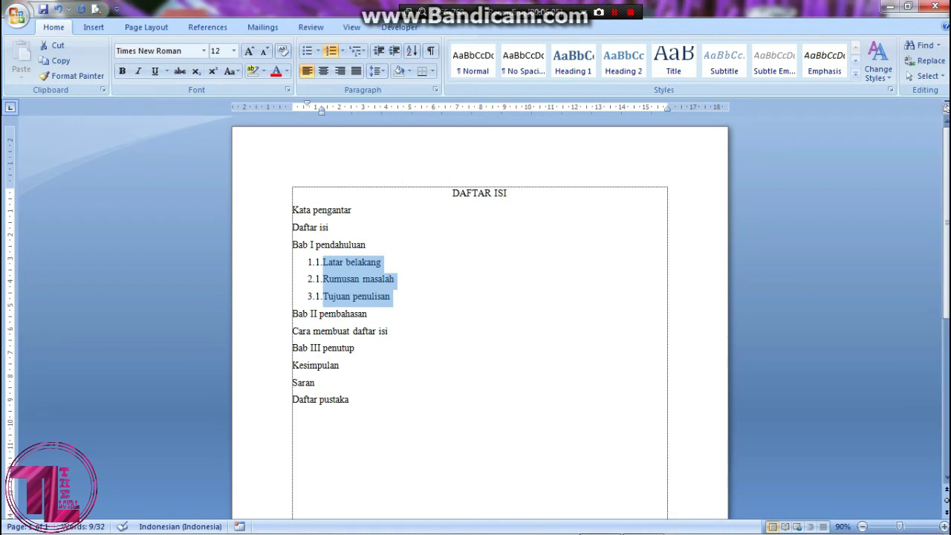
Open the definition of a new number format for the line "Cara membuat daftar isi"
left_click(293, 331)
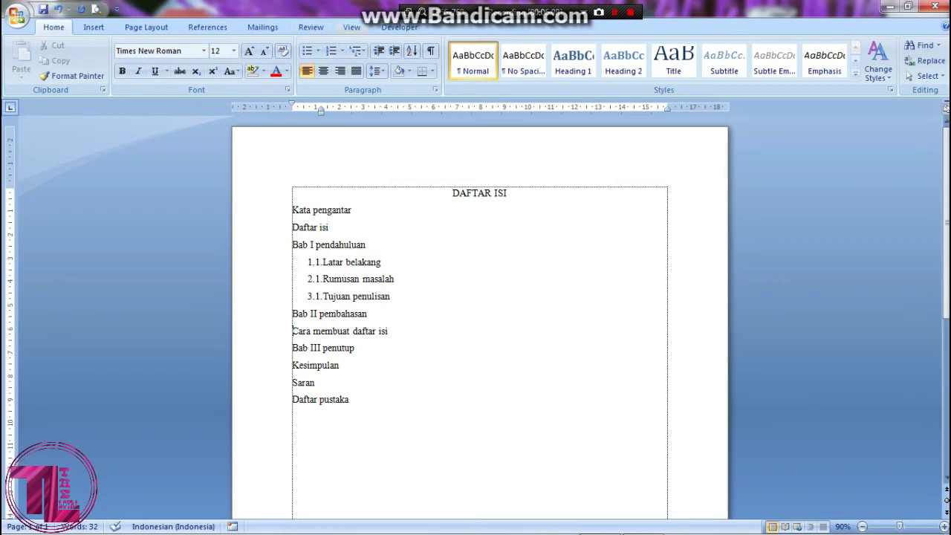
left_click(341, 50)
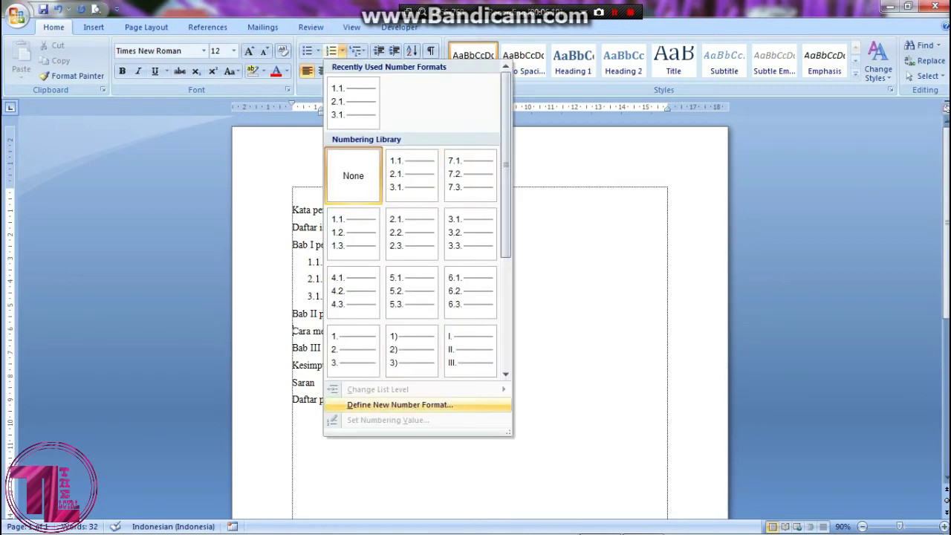
left_click(399, 404)
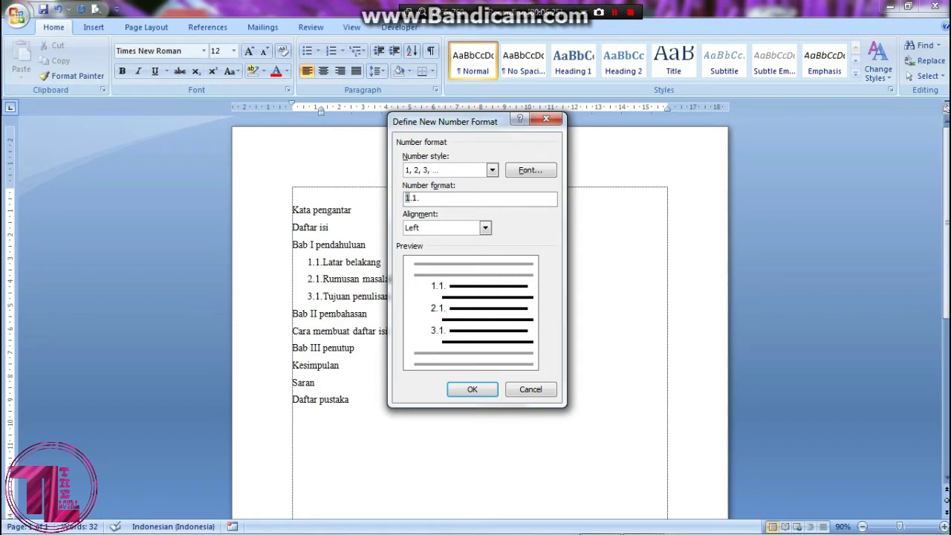
type("2")
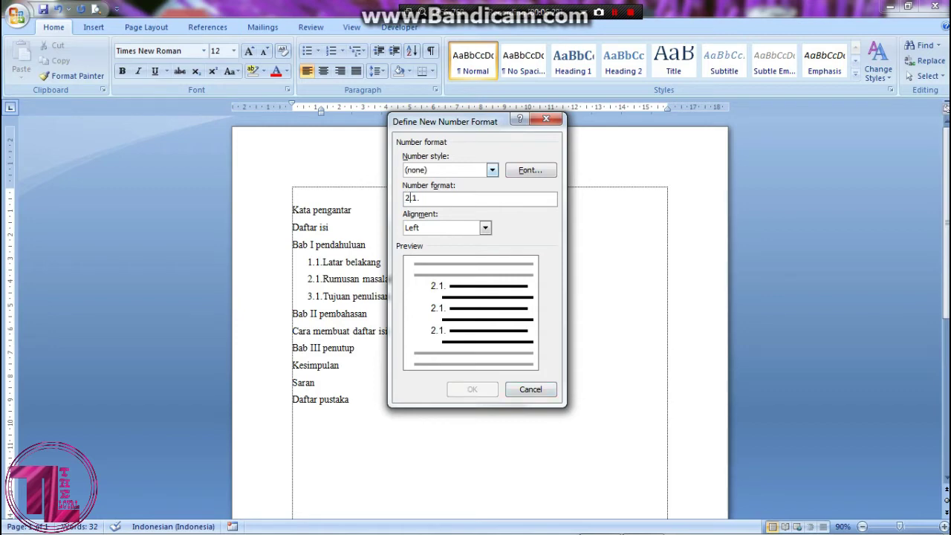
left_click(492, 170)
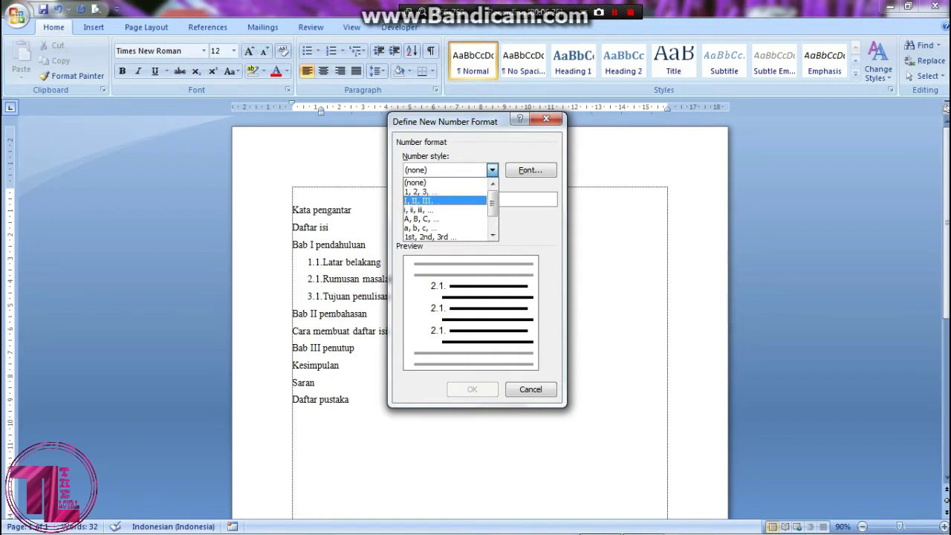
left_click(416, 191)
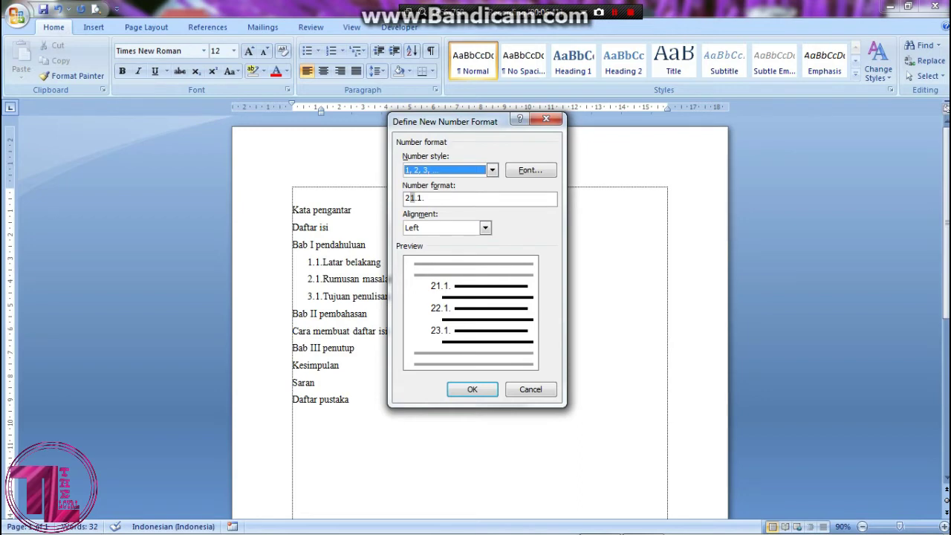
left_click(445, 170)
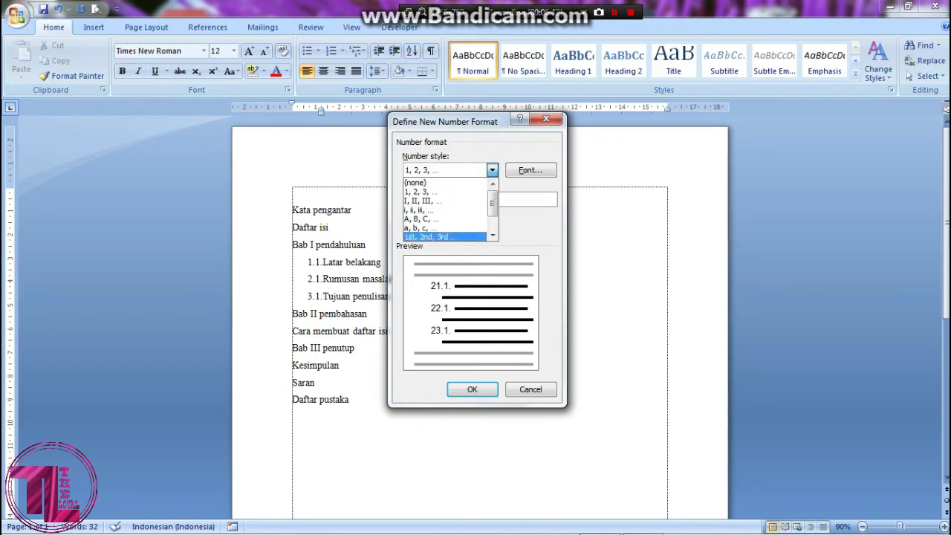
scroll(446, 208, "down", 2)
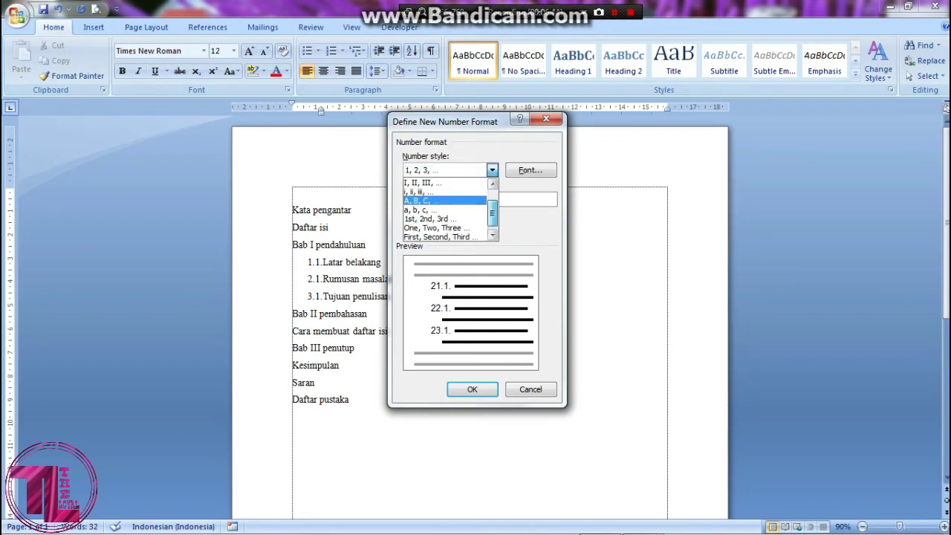
scroll(446, 207, "up", 2)
left_click(416, 182)
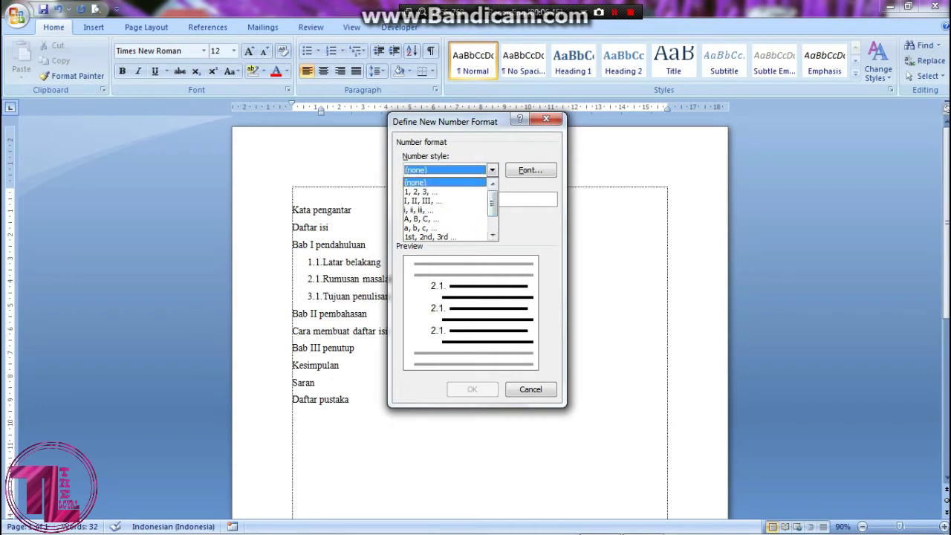
left_click(530, 170)
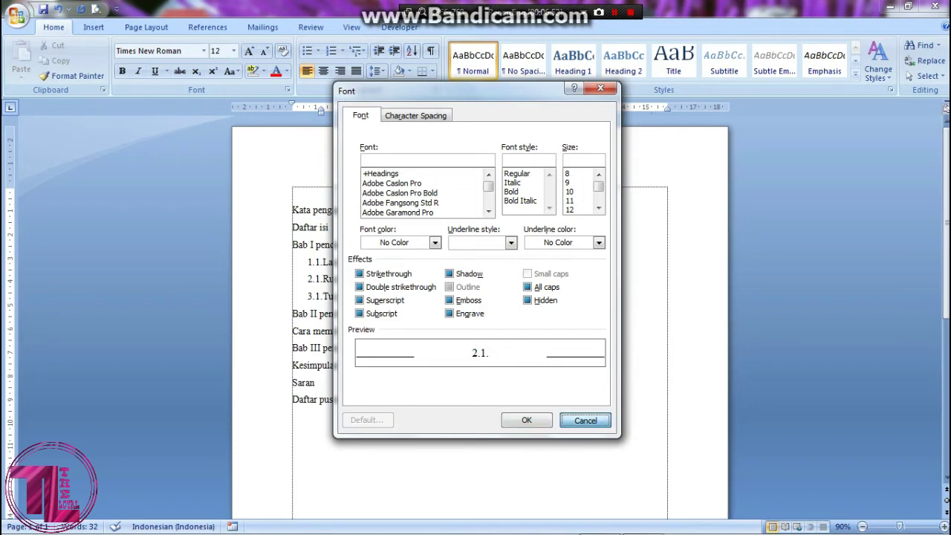
key("Escape")
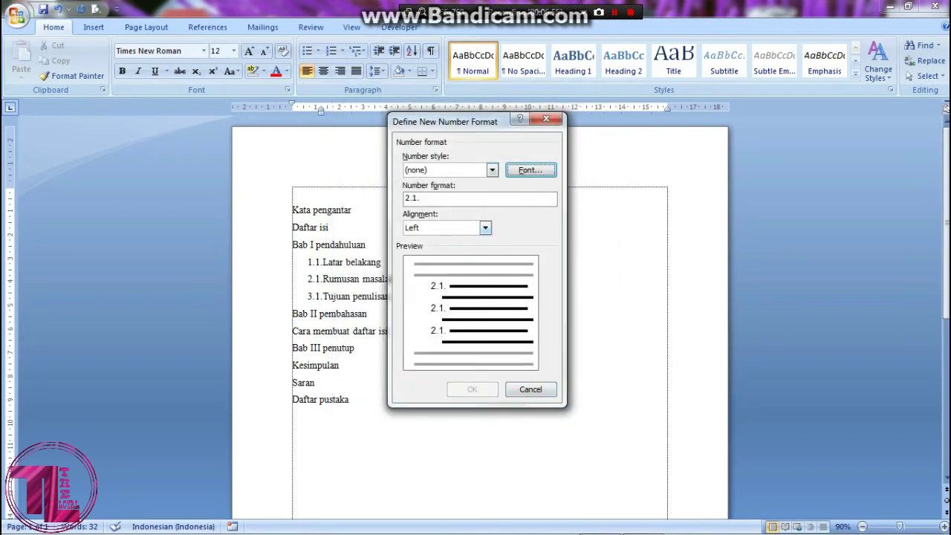
left_click(420, 198)
left_click(484, 227)
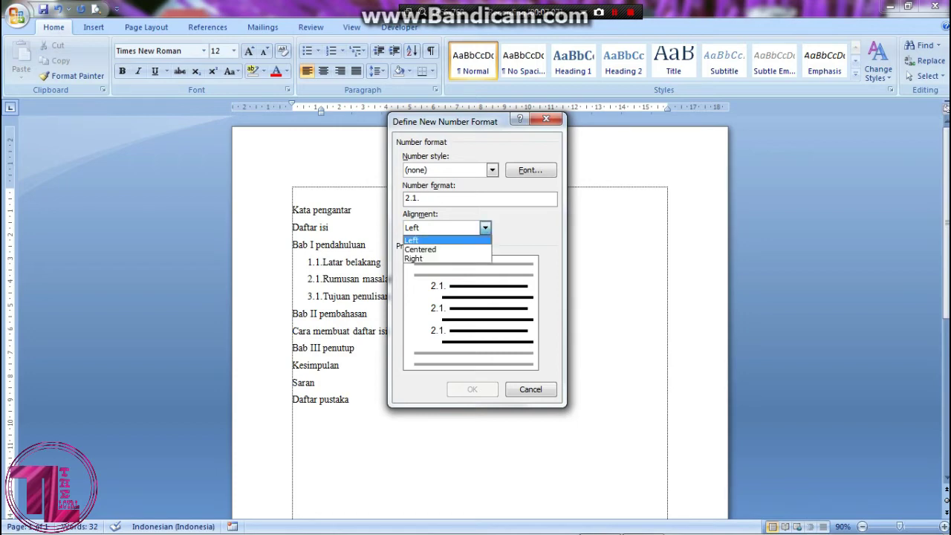
key("Return")
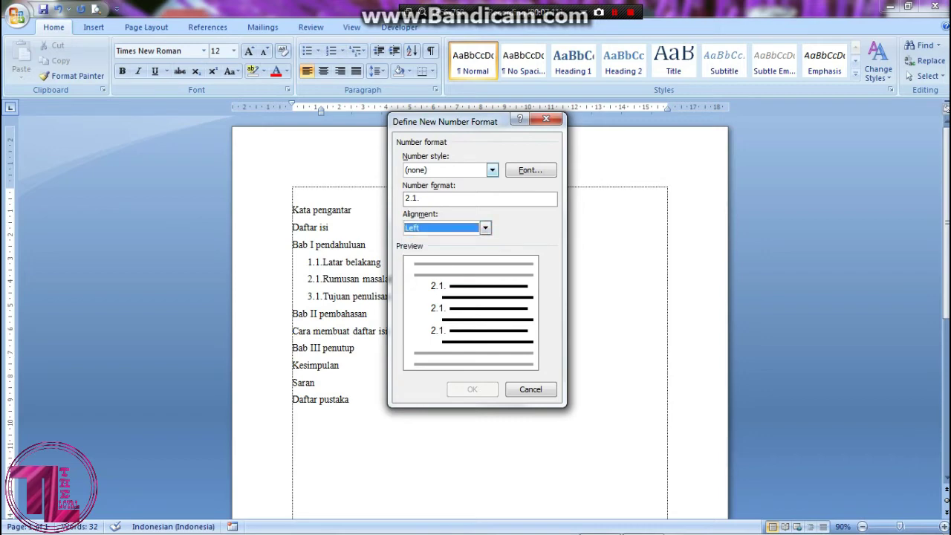
left_click(491, 170)
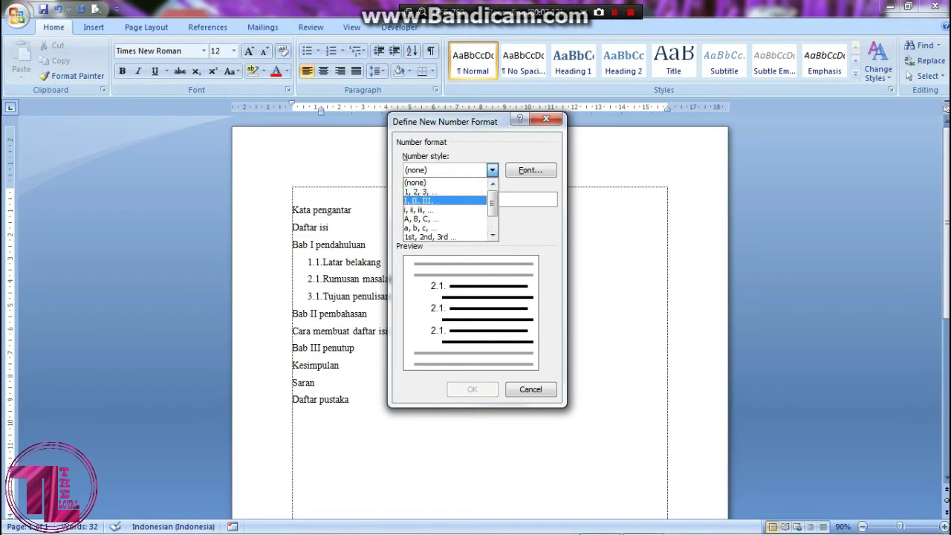
key("Up")
key("Return")
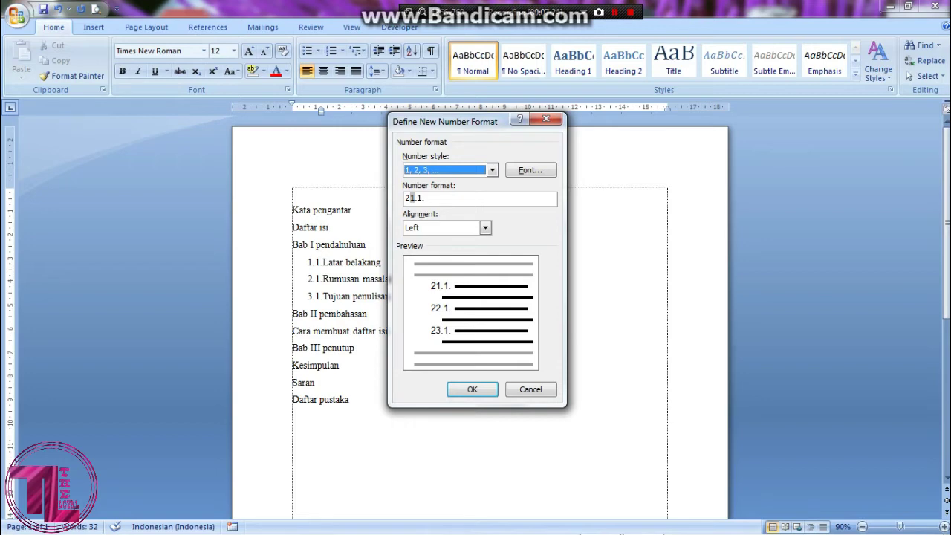
left_click(492, 170)
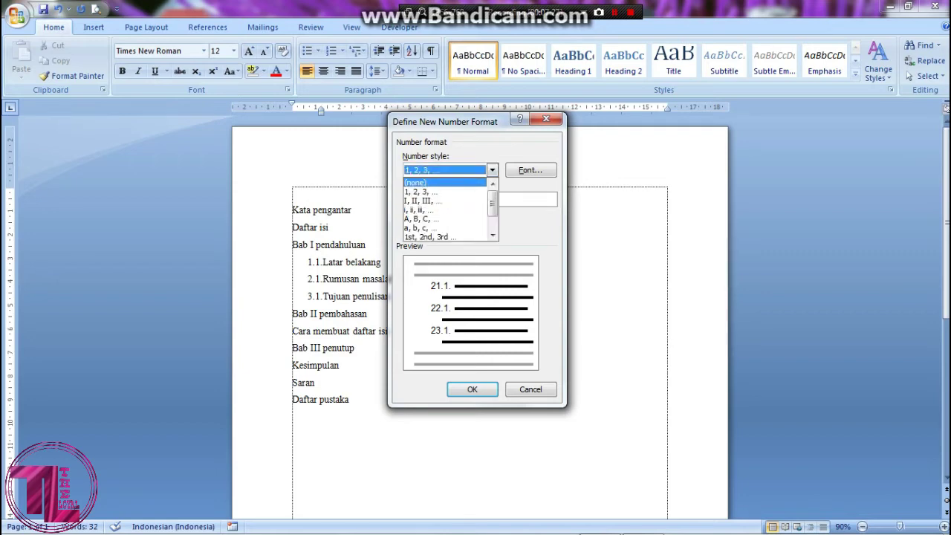
left_click(413, 191)
left_click(408, 197)
Number the line "Cara membuat daftar isi" with the number format "2.1", using the "1, 2, 3, …" style for its second digit
left_click_drag(428, 198, 404, 198)
key("BackSpace")
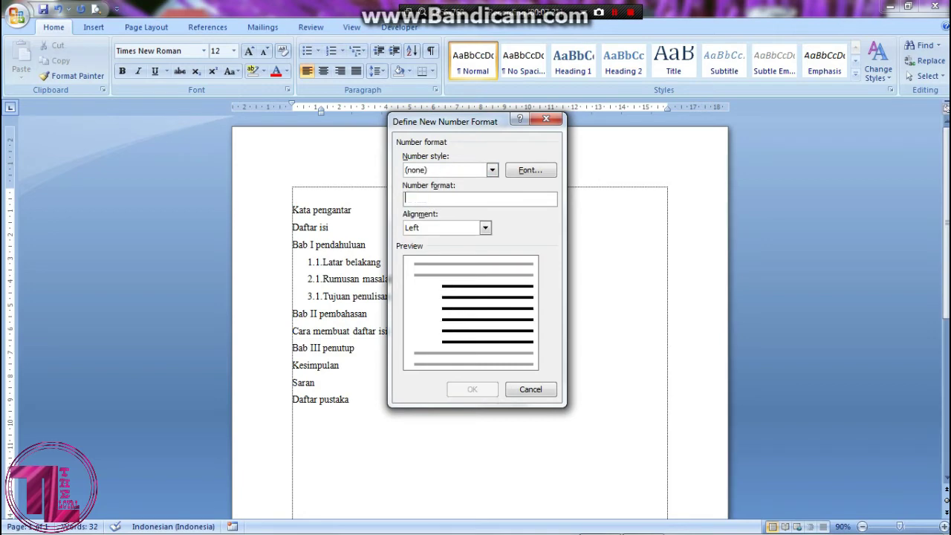
type("2.1.")
left_click(492, 171)
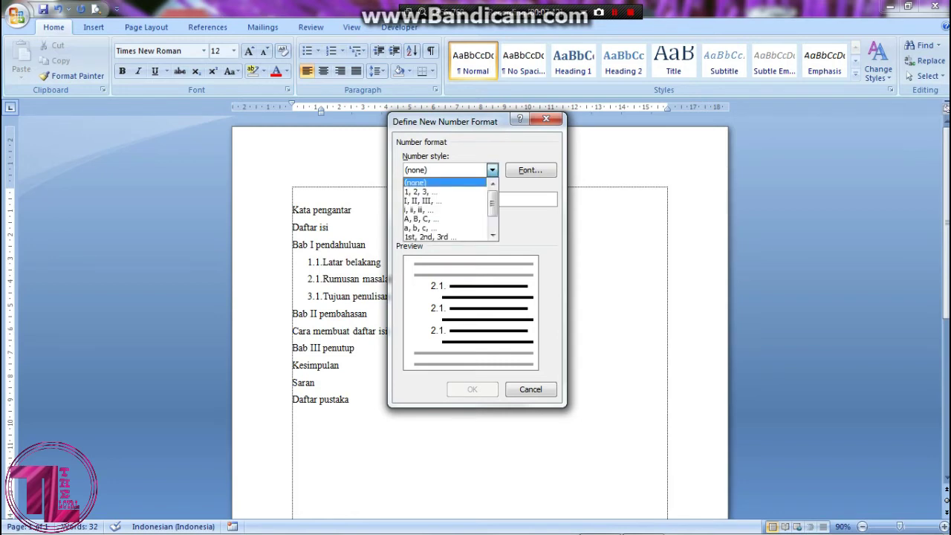
left_click(420, 191)
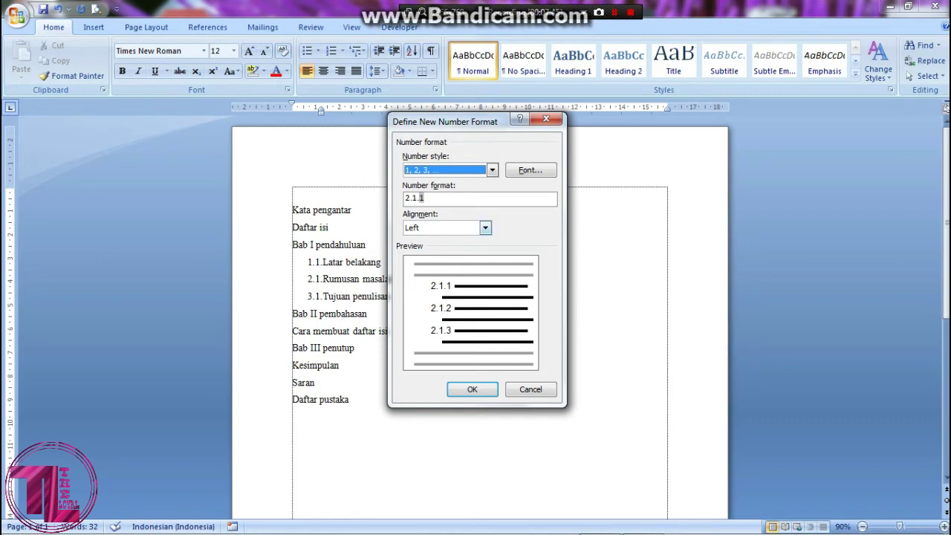
left_click(413, 197)
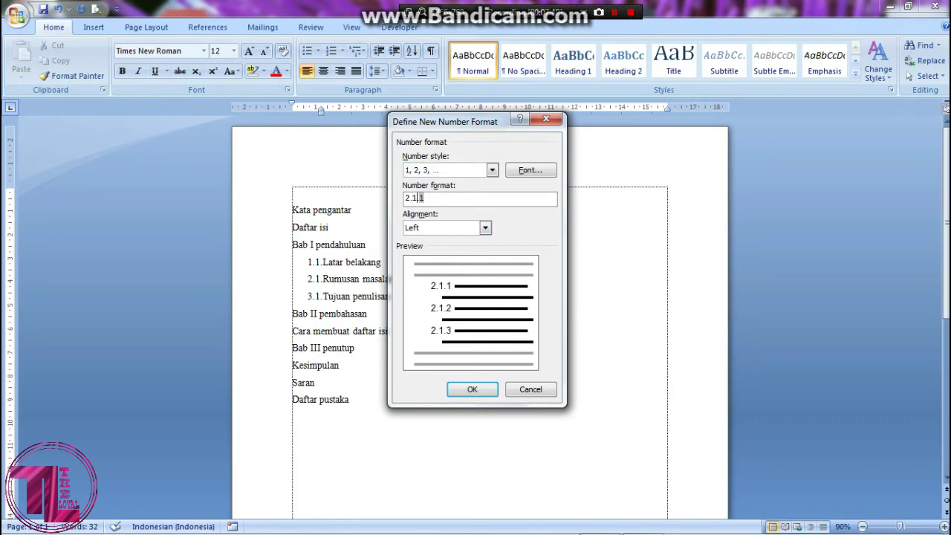
key("BackSpace")
key("BackSpace")
key("Return")
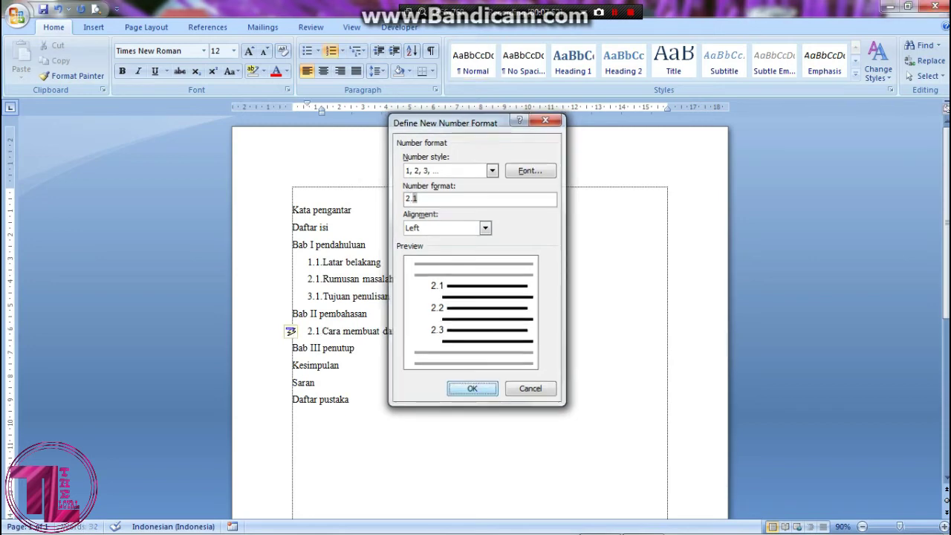
Redefine the number format of the lines "Latar belakang" to "Tujuan penulisan" as a fixed "1." followed by the running number and a period
left_click(314, 262)
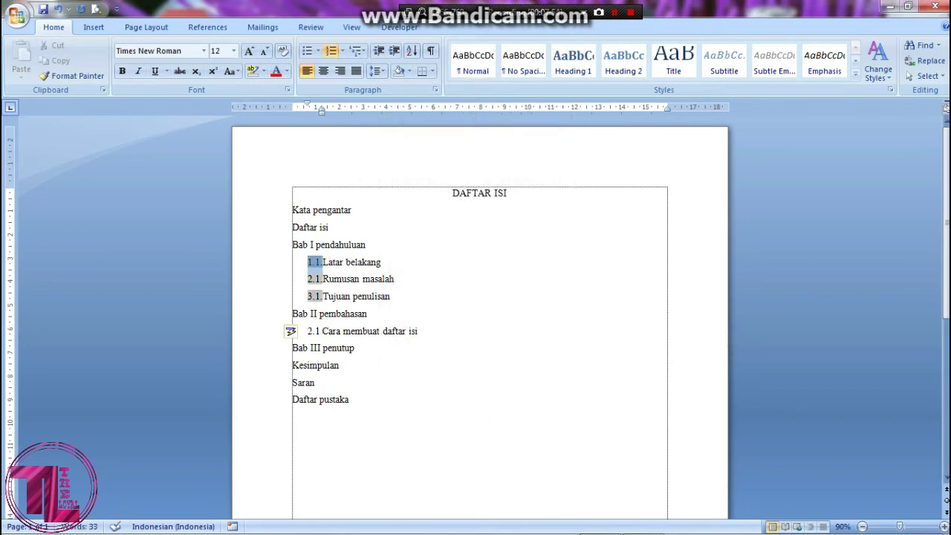
mouse_move(322, 110)
left_mouse_down()
mouse_move(396, 109)
mouse_move(302, 110)
left_mouse_up()
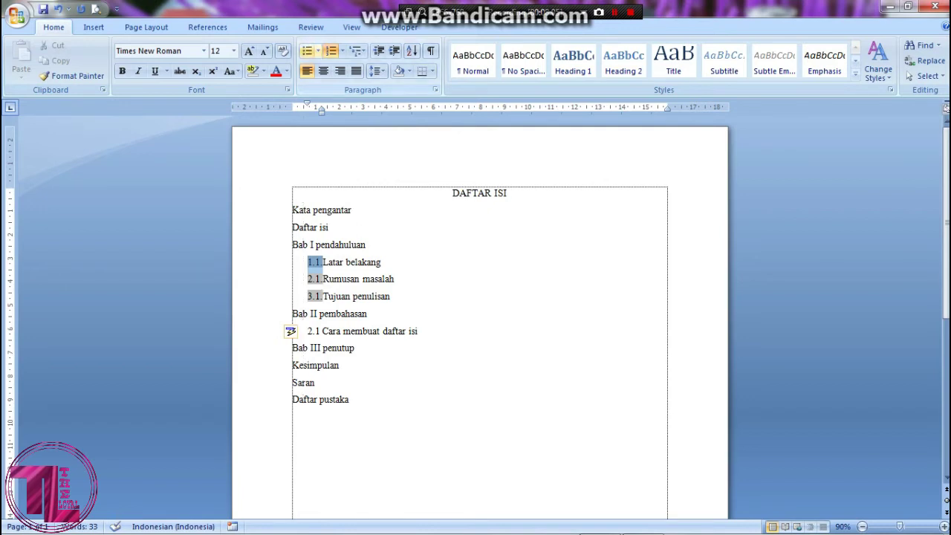
left_click(341, 50)
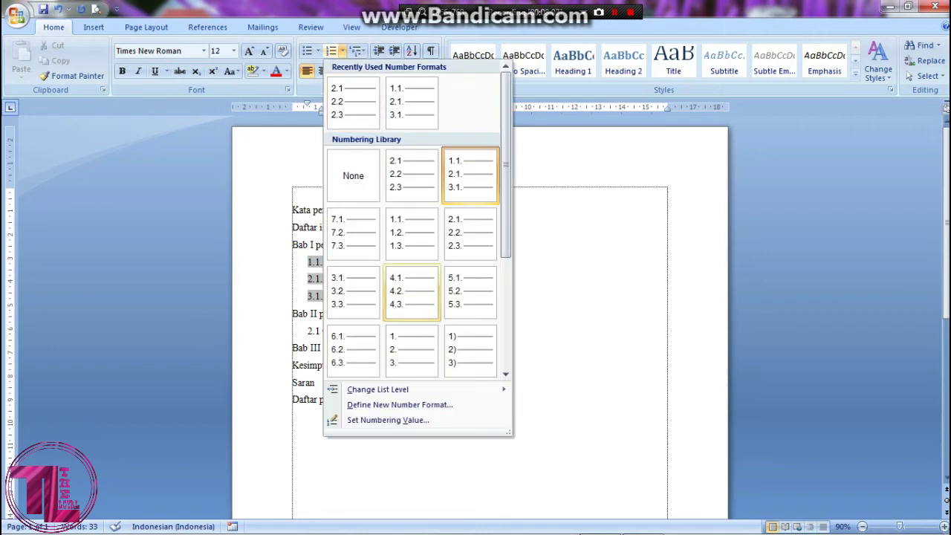
left_click(399, 405)
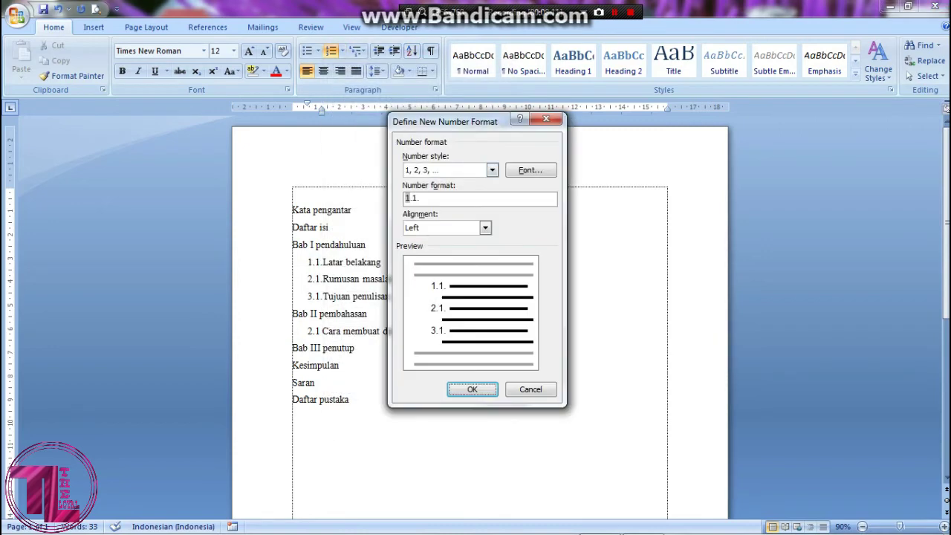
left_click_drag(405, 197, 421, 197)
key("BackSpace")
key("BackSpace")
type("1")
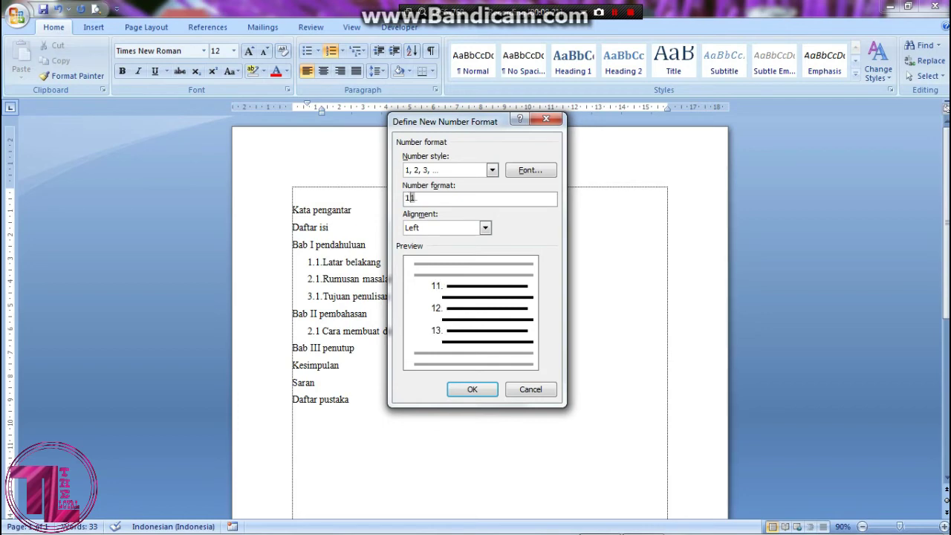
type(".")
key("BackSpace")
type(".")
left_click(471, 389)
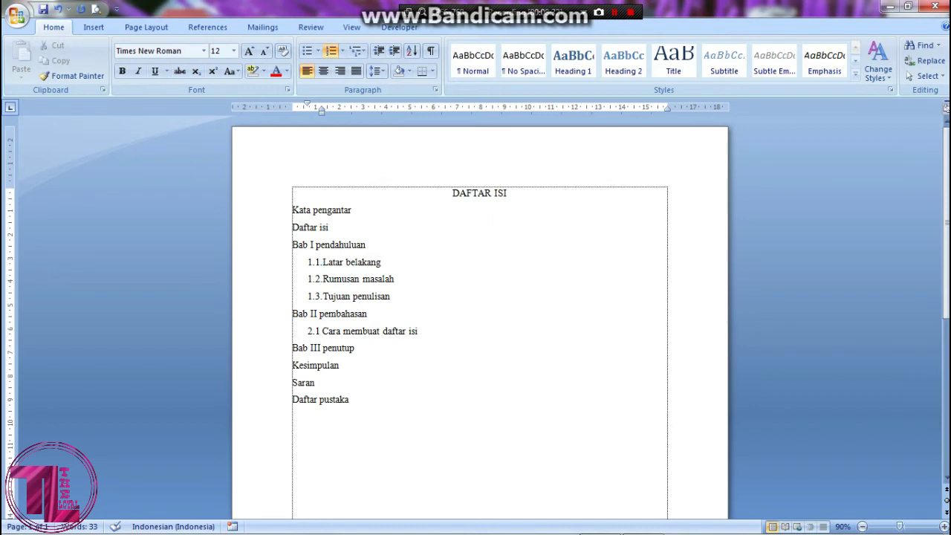
Number the lines "Kesimpulan" and "Saran" with a new format "3.1." in which only the second digit counts up
left_click_drag(292, 348, 317, 383)
left_click(316, 383)
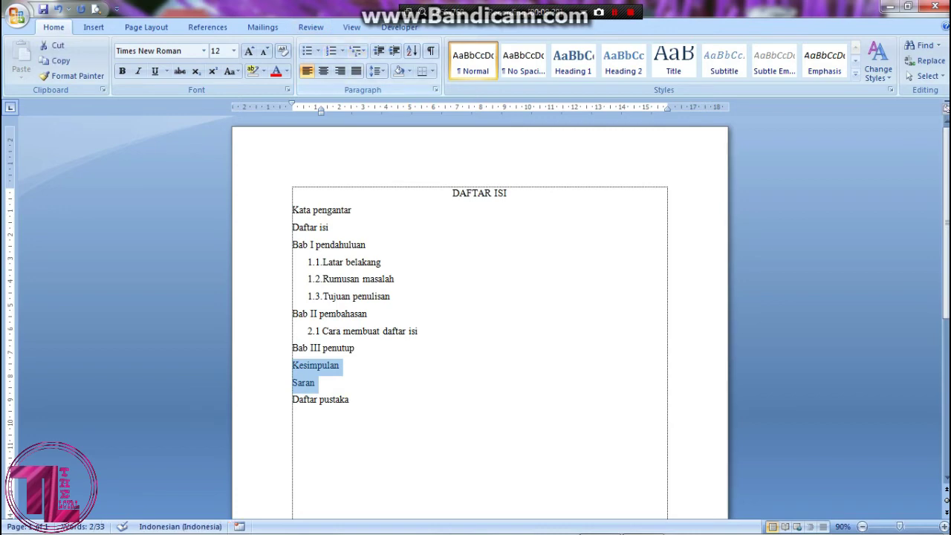
left_click(342, 50)
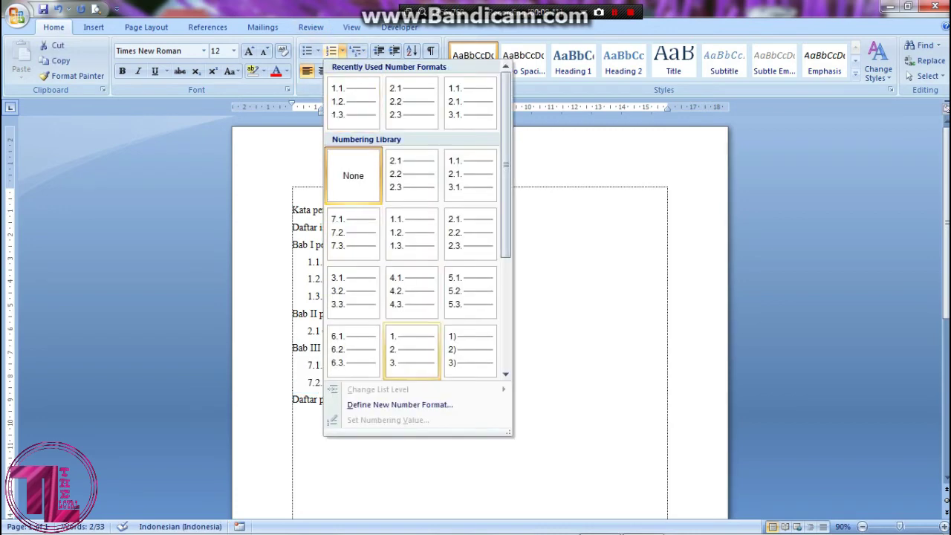
left_click(401, 405)
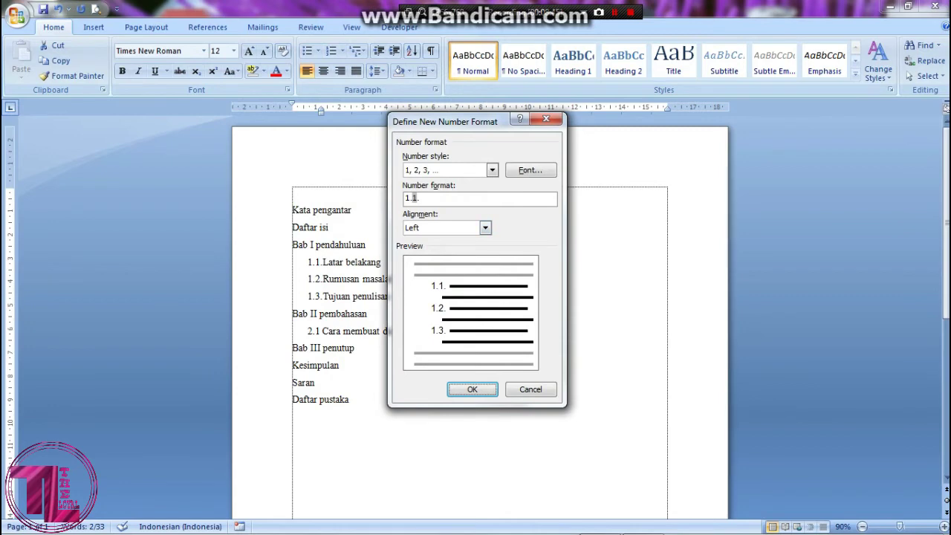
left_click(412, 197)
left_click(411, 197)
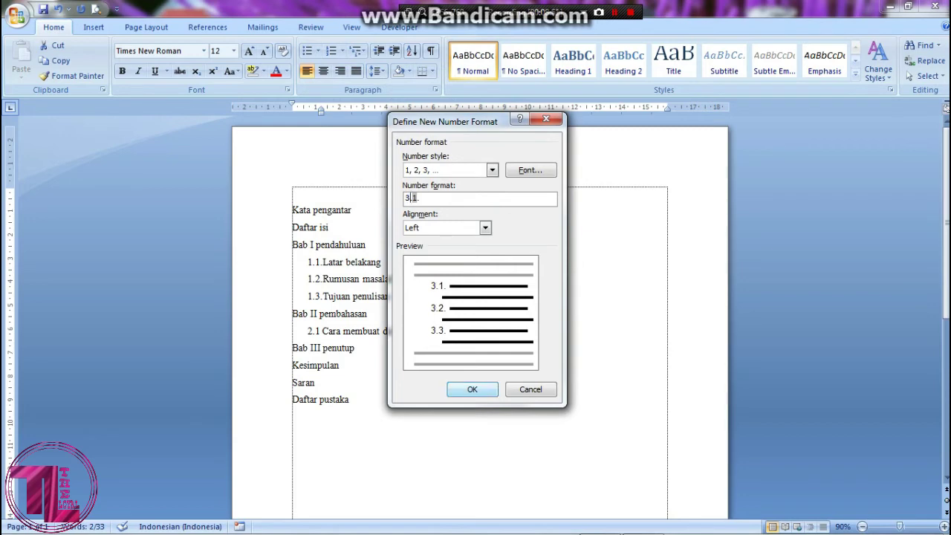
key("Return")
left_click(346, 383)
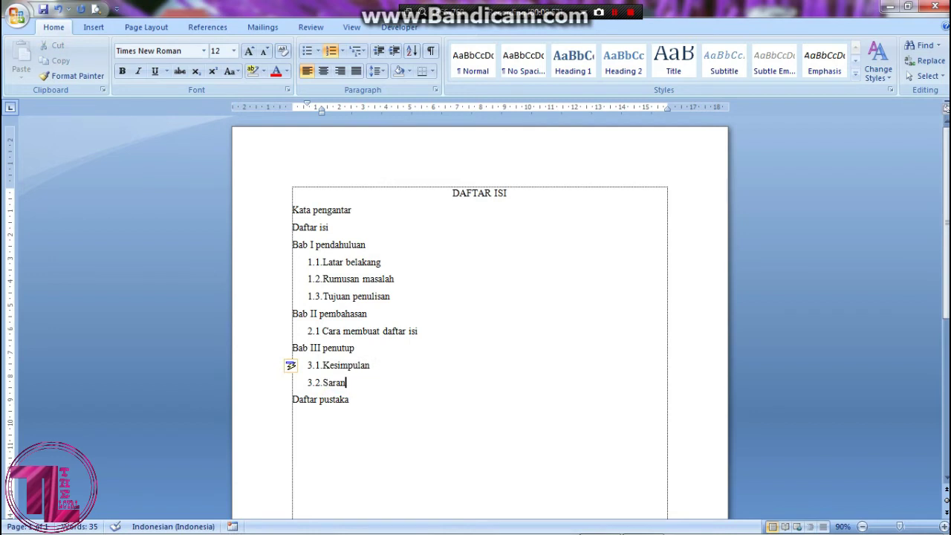
Set a left tab stop at about 15 cm for the line "Latar belakang"
left_click_drag(292, 210, 330, 229)
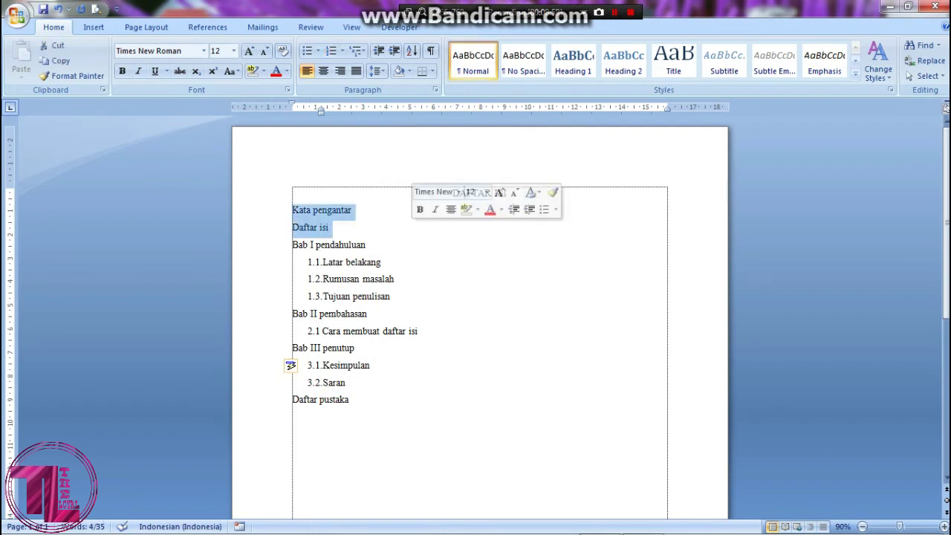
left_click(381, 262)
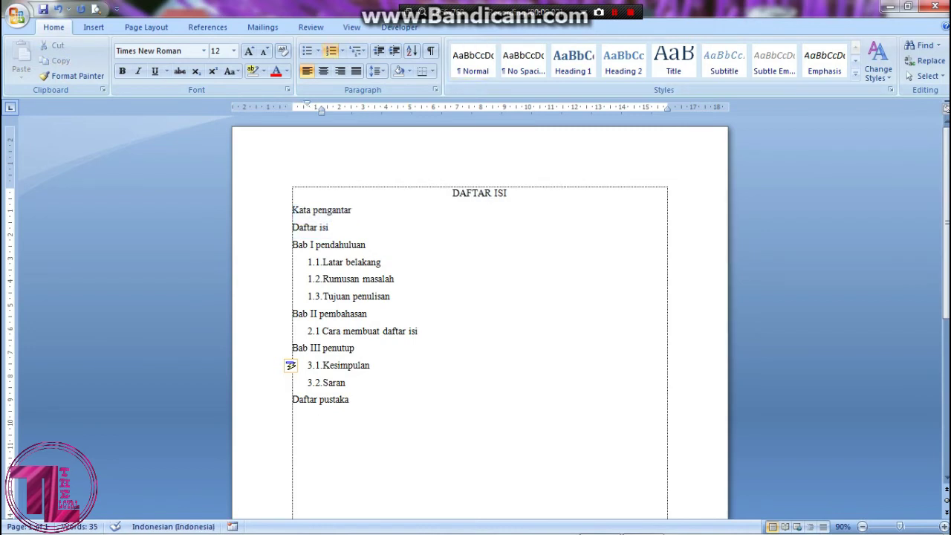
left_click(645, 107)
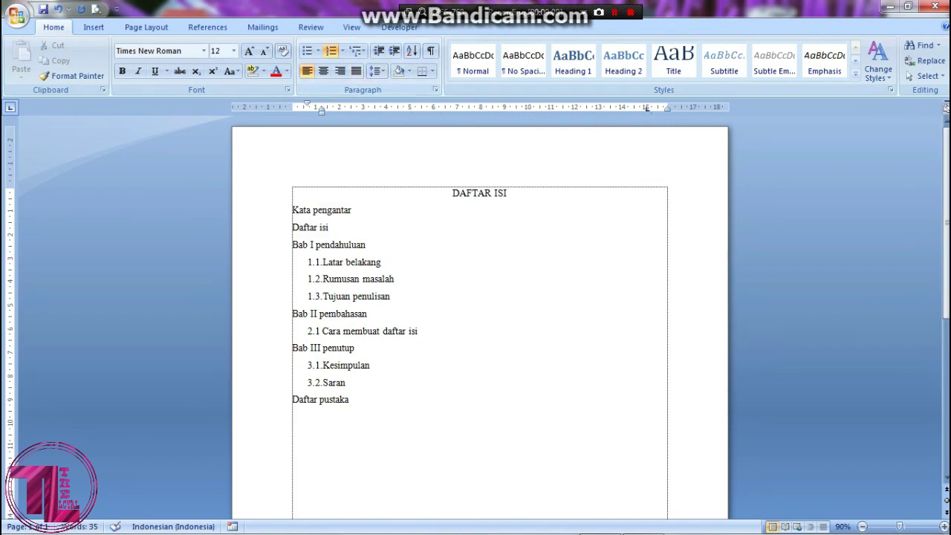
Give the line "Kata pengantar" a left tab stop at 15 cm with dotted leader style 2, and add its page number "i" at that stop
left_click(352, 210)
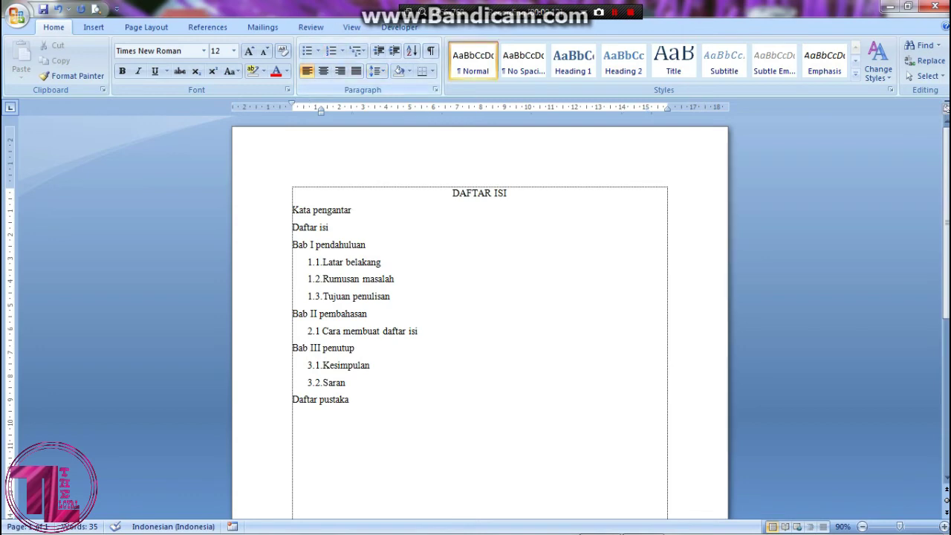
left_click(435, 89)
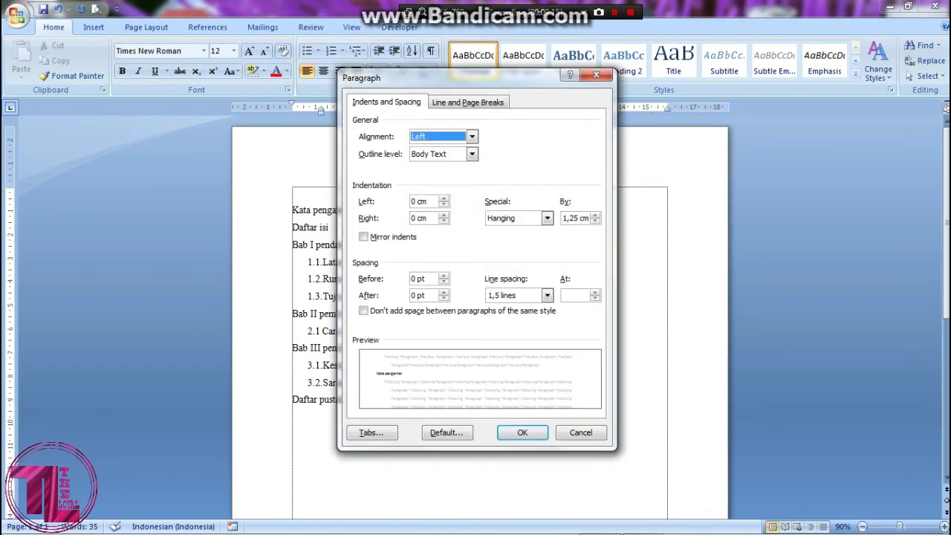
left_click(371, 432)
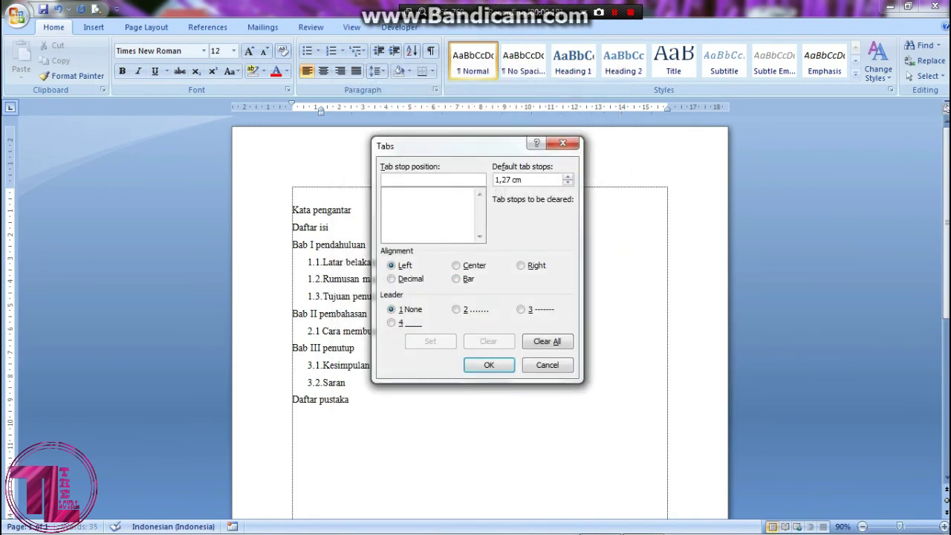
type("15")
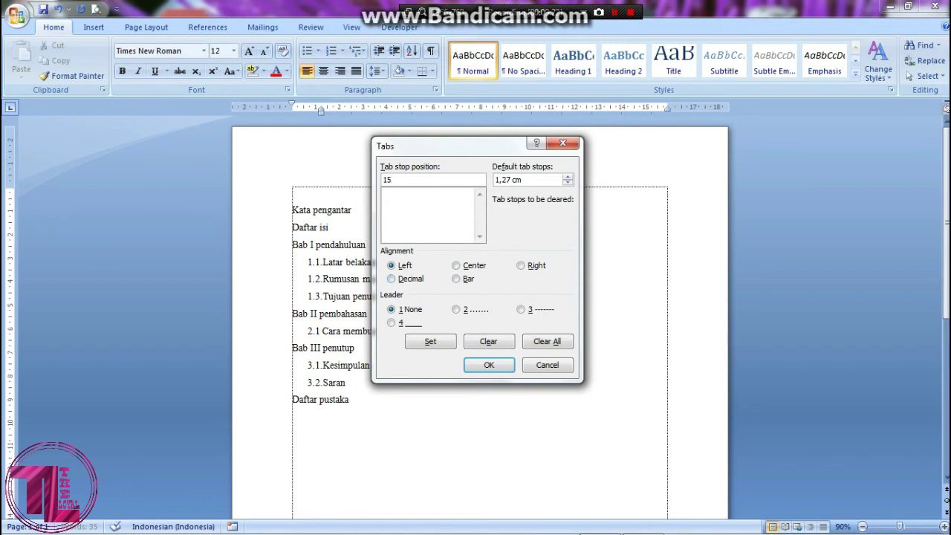
left_click(456, 309)
left_click(489, 365)
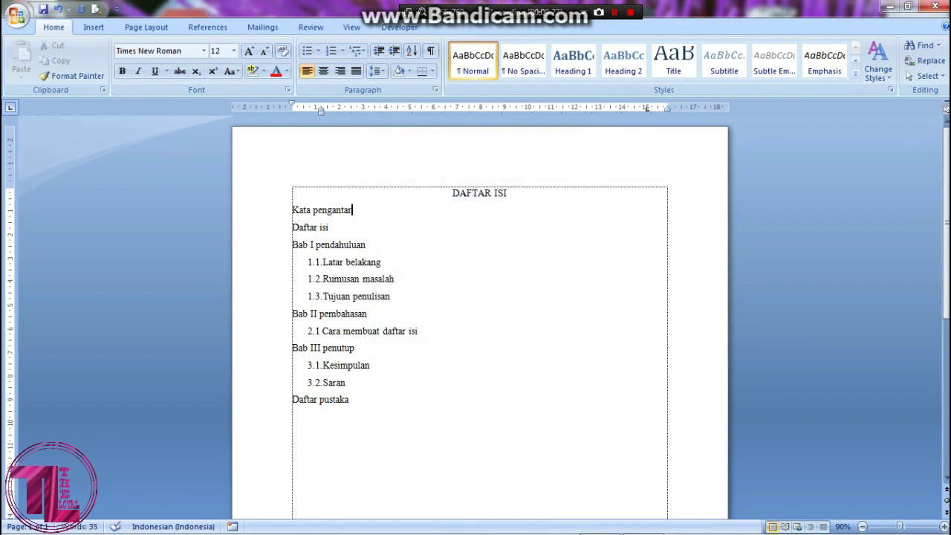
key("Tab")
type("i")
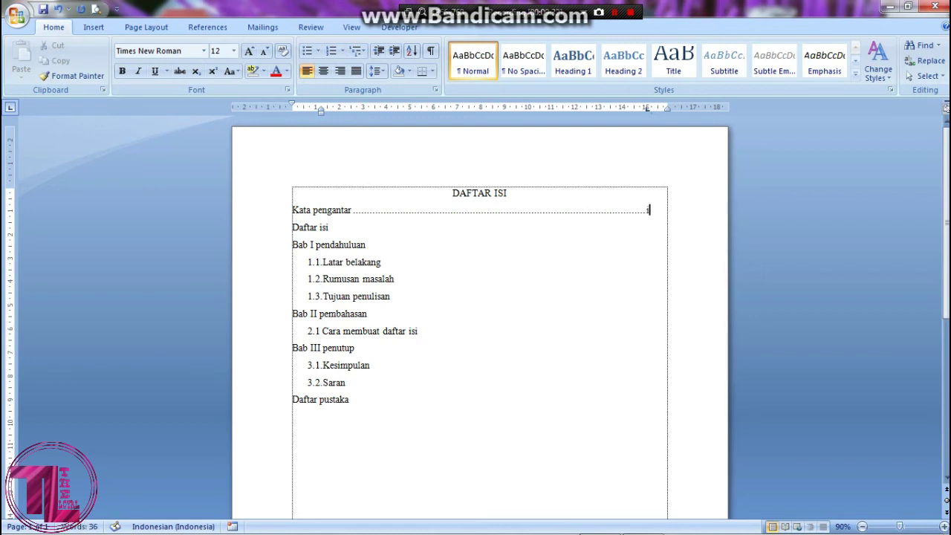
Set a left tab stop at 15 cm with dotted leader style 2 for all lines from "Daftar isi" to "Daftar pustaka"
left_click(328, 226)
left_click_drag(292, 227, 349, 399)
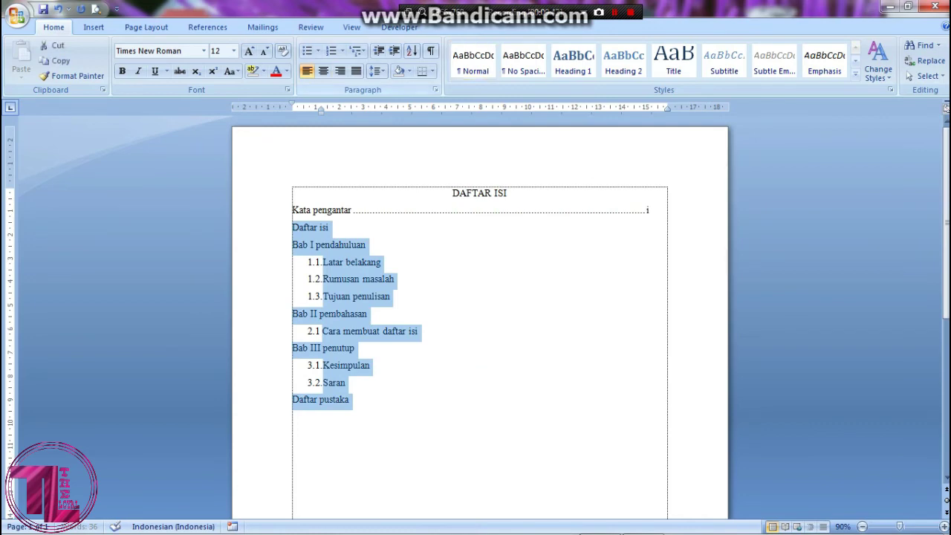
left_click(435, 89)
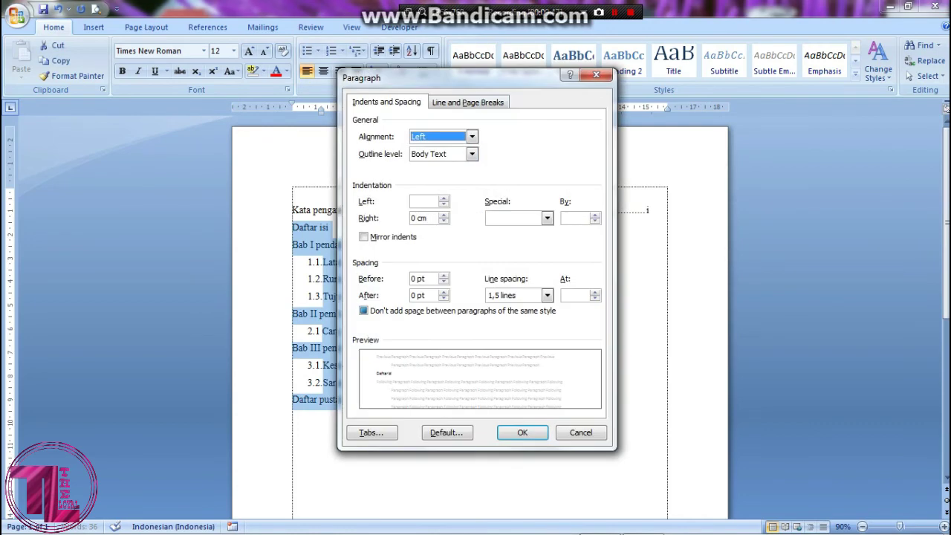
left_click(371, 432)
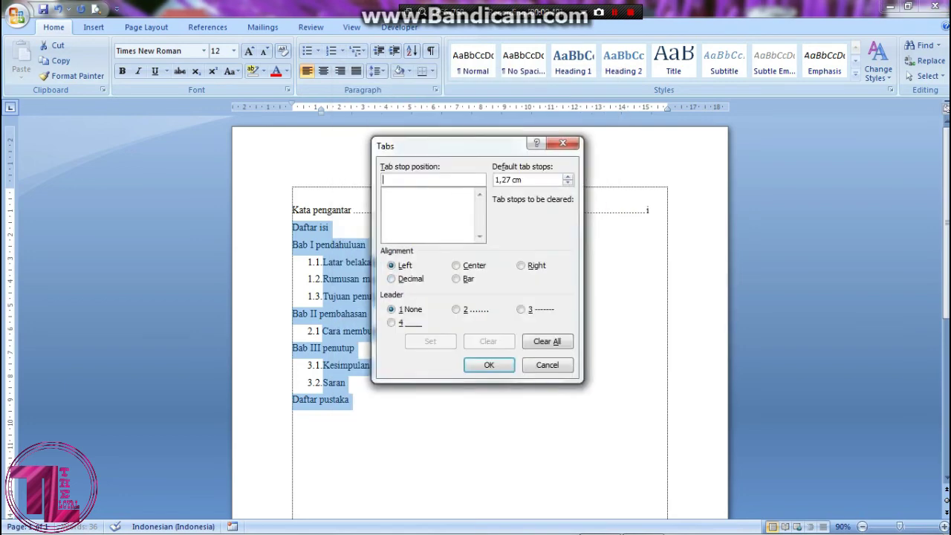
type("15")
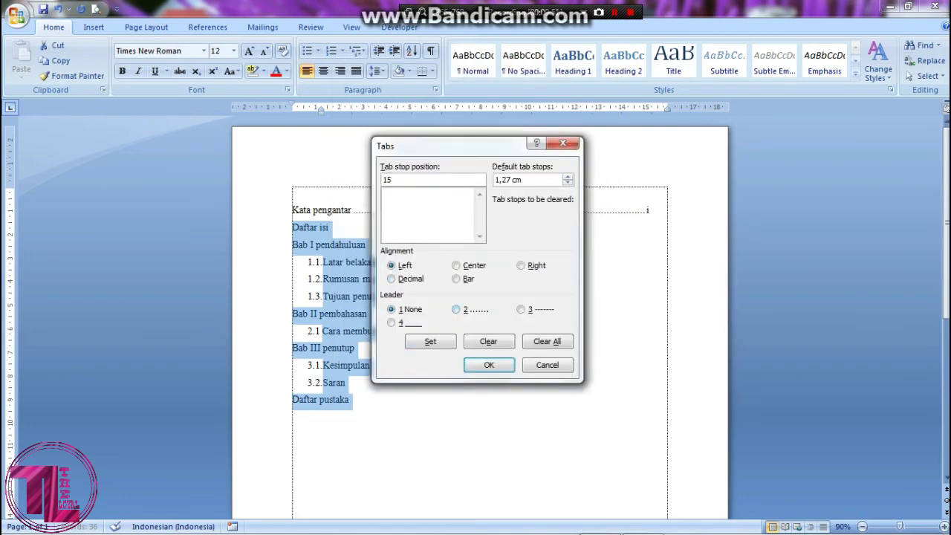
left_click(456, 309)
left_click(391, 180)
key("Return")
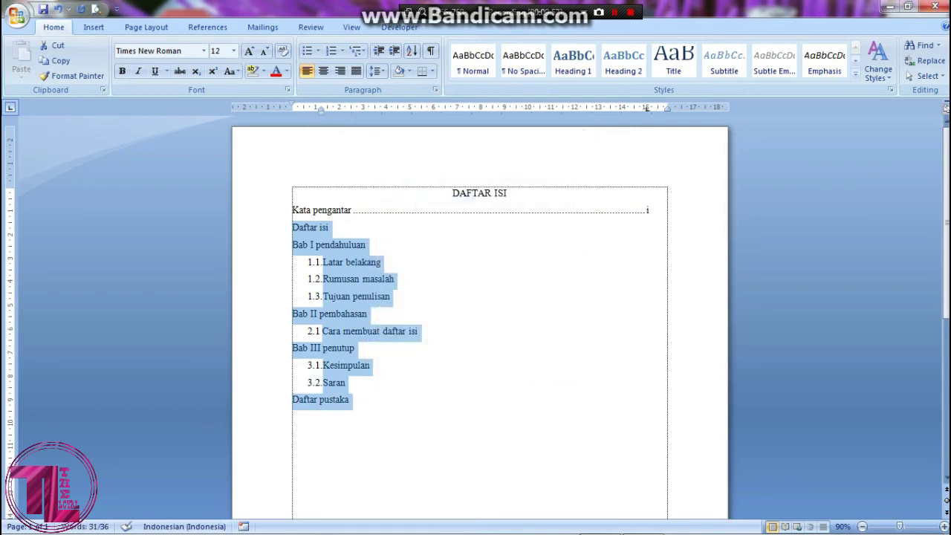
left_click(365, 245)
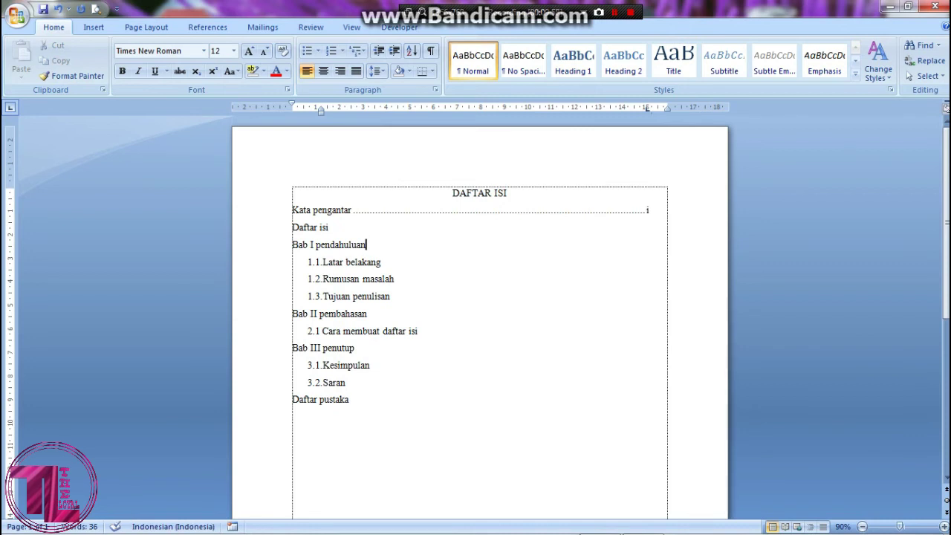
Add a dotted leader and the page number "ii" to the line "Daftar isi"
left_click(329, 226)
key("Tab")
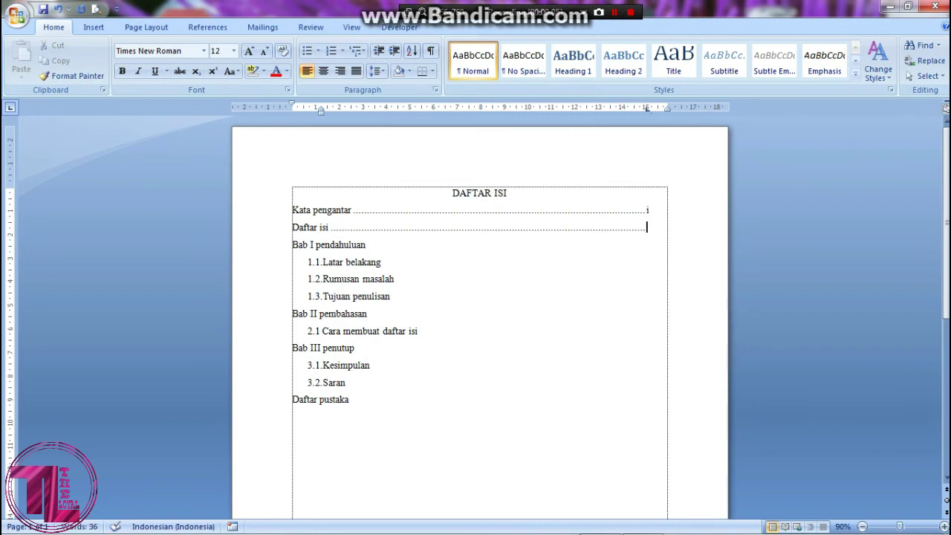
type("ii")
Add dotted leaders and the page number "1" to the lines "Latar belakang", "Rumusan masalah" and "Tujuan penulisan"
left_click(381, 262)
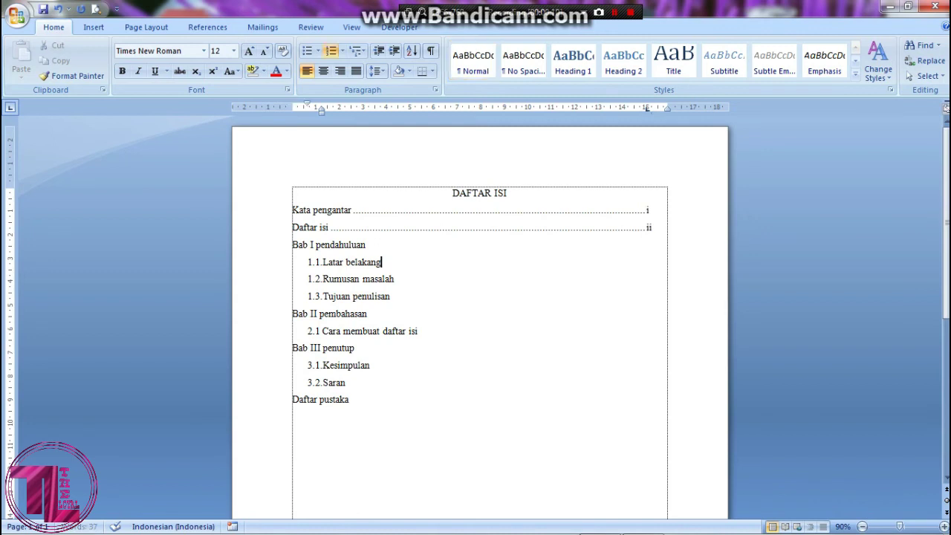
key("Tab")
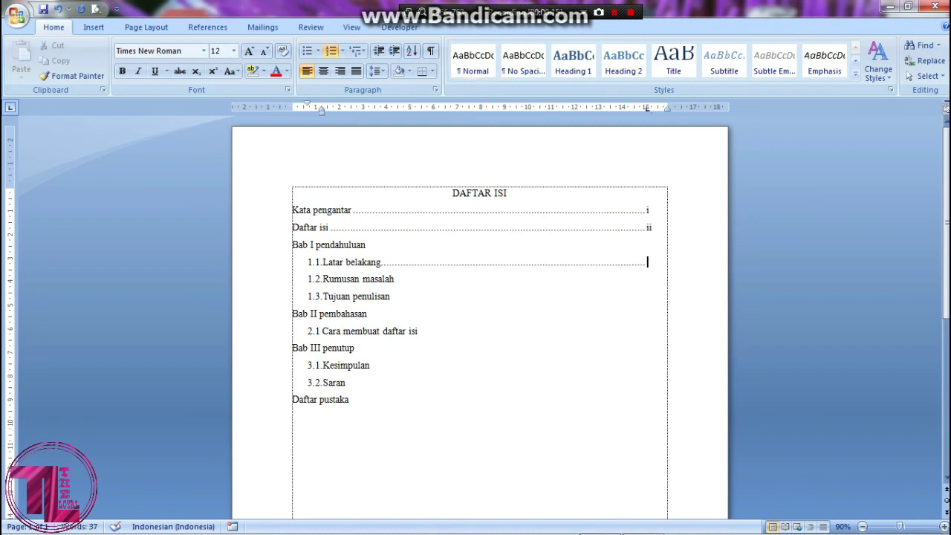
type("1")
left_click(396, 278)
key("Tab")
type("1")
left_click(391, 295)
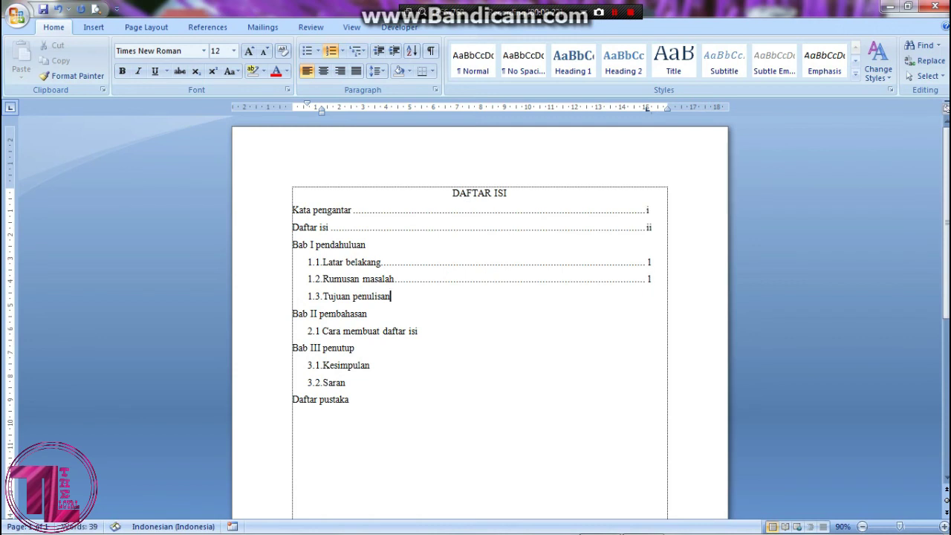
key("Tab")
type("1")
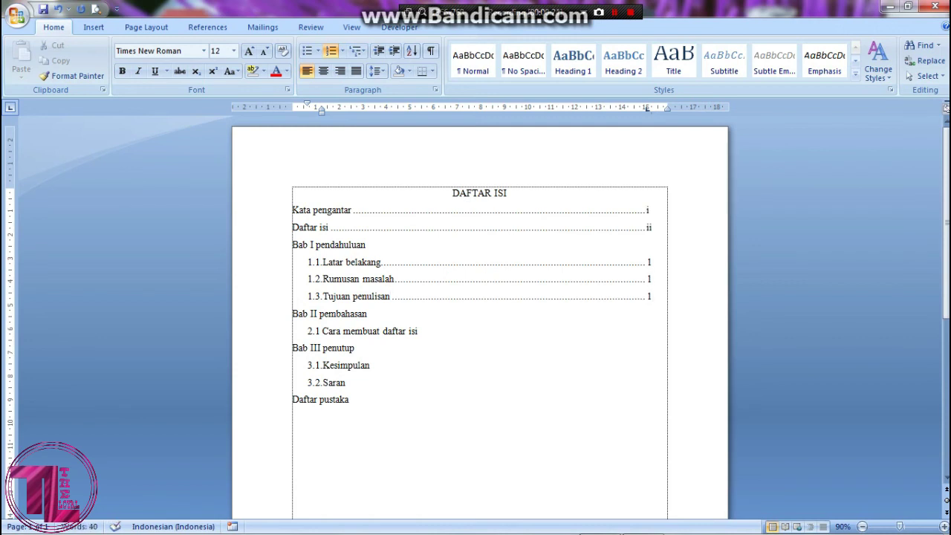
Add dotted leaders with page number "2" to "Cara membuat daftar isi" and page number "3" to "Kesimpulan"
key("Tab")
type("2")
key("Down")
key("Down")
key("Tab")
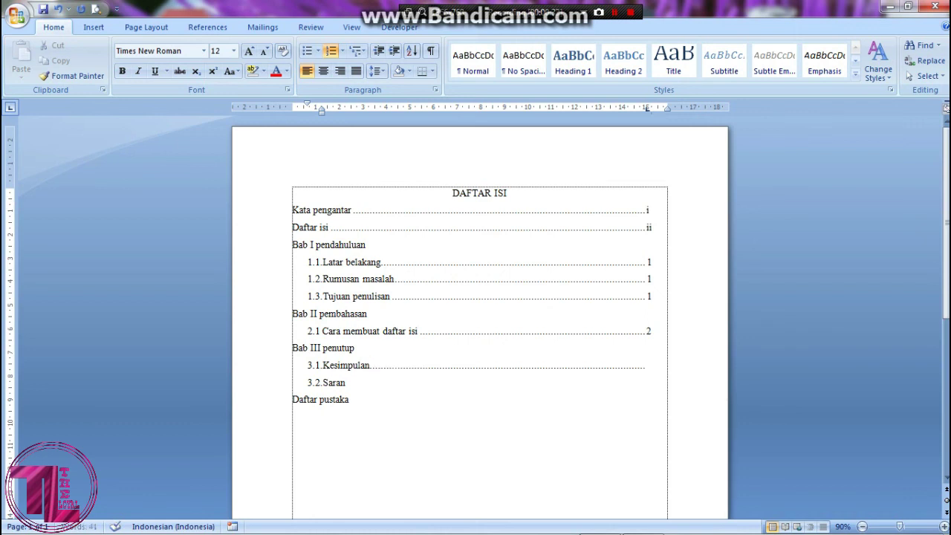
type("3")
Add a dotted leader and the page number "3" to the line "Saran"
left_click(349, 399)
left_click(346, 382)
type("3")
key("BackSpace")
key("Tab")
type("3")
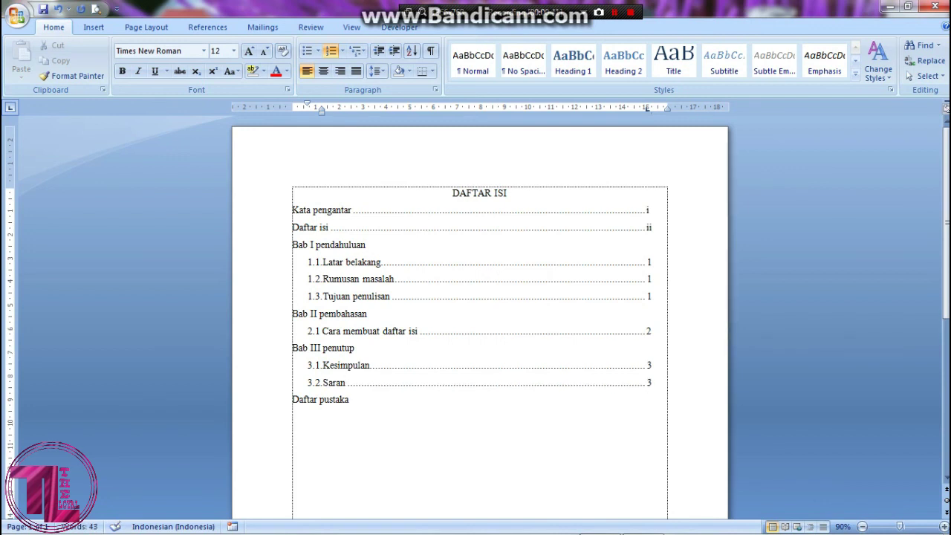
Complete the line "Daftar pustaka" with a dotted leader and the page number "4"
left_click(349, 398)
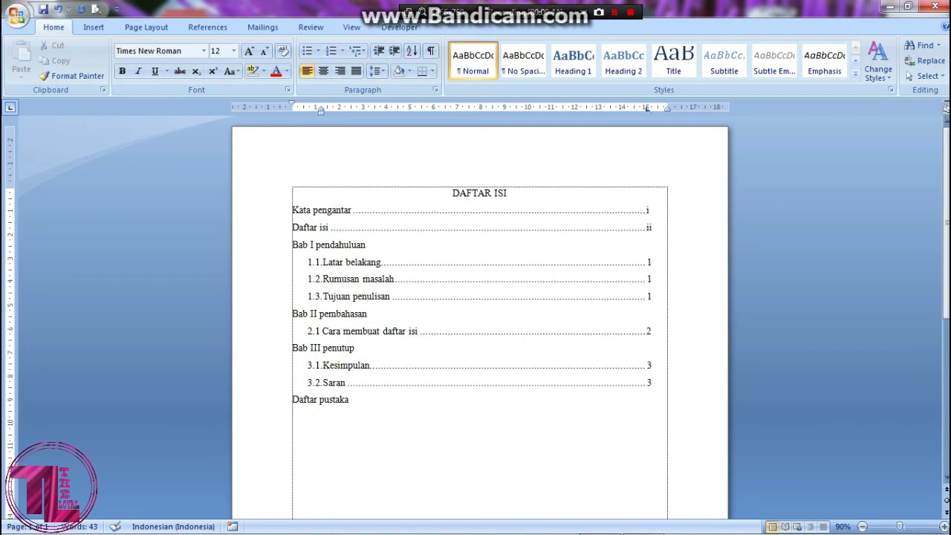
key("Tab")
type("4")
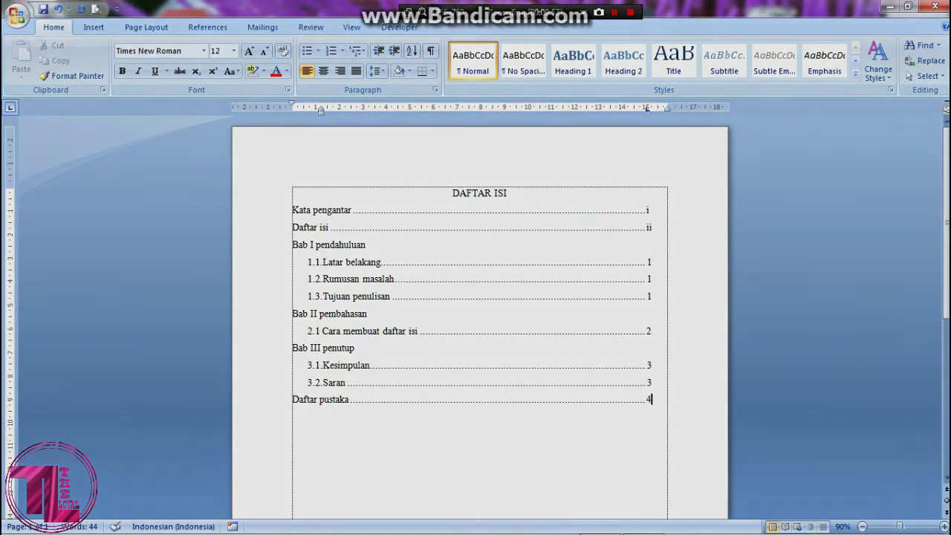
left_click(507, 192)
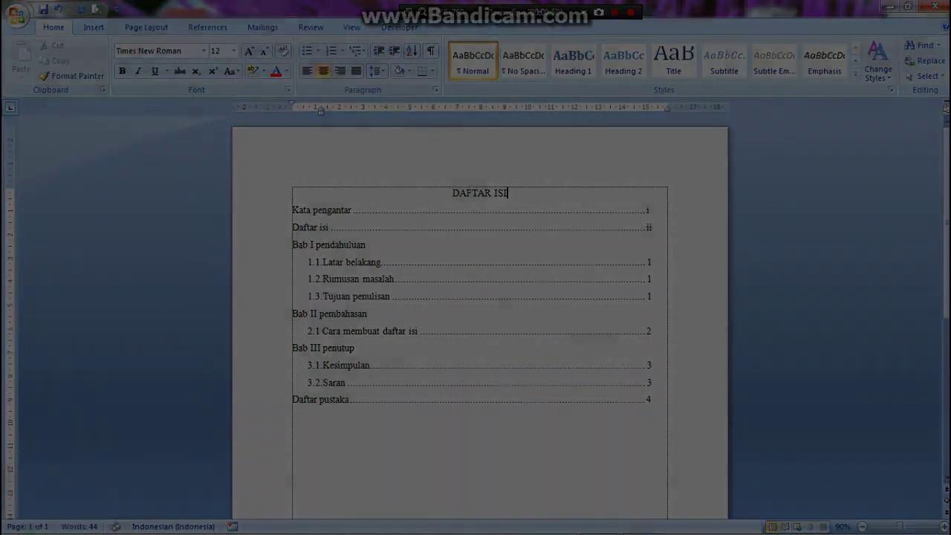